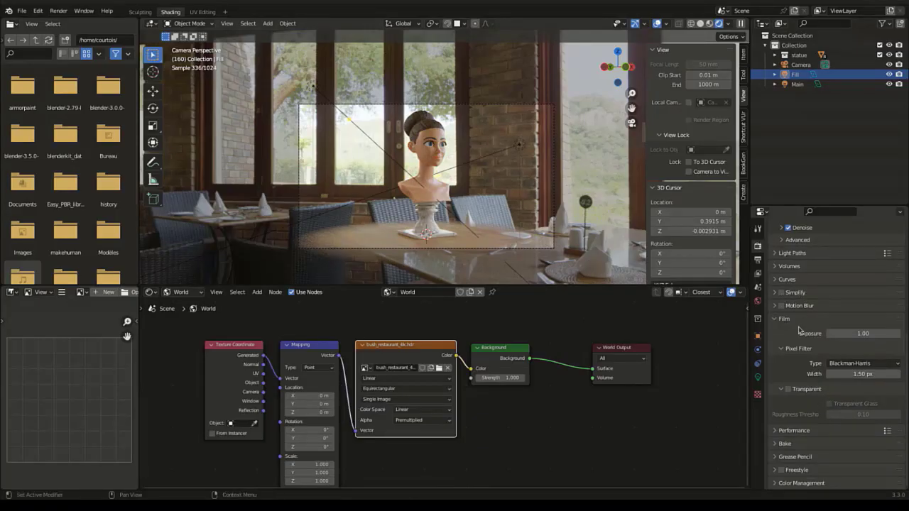
# Make the render film background transparent and set the colour management look to Very High Contrast
pyautogui.click(789, 390)
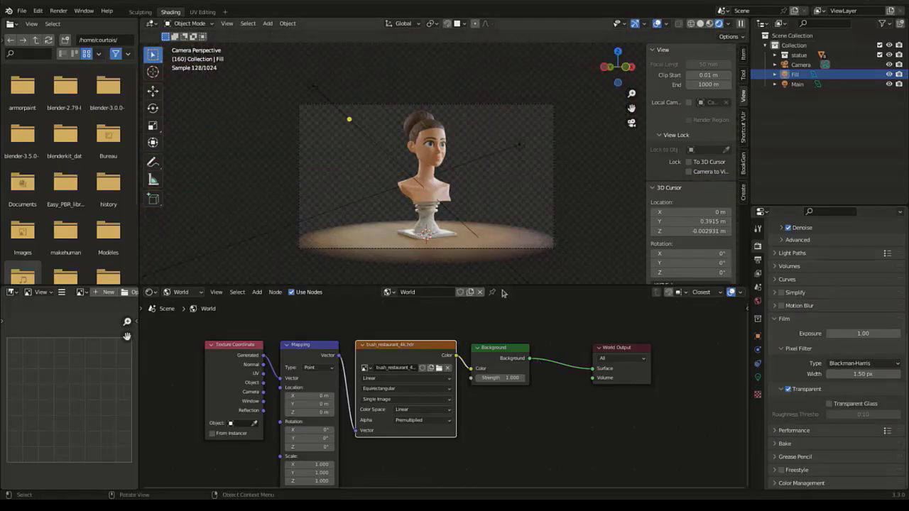
pyautogui.scroll(-1, 859, 335)
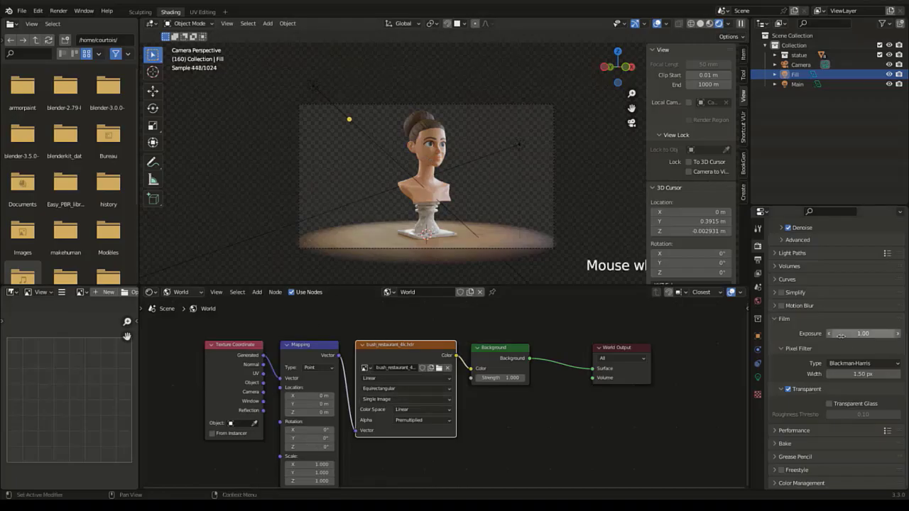
pyautogui.click(801, 483)
pyautogui.scroll(-3, 825, 347)
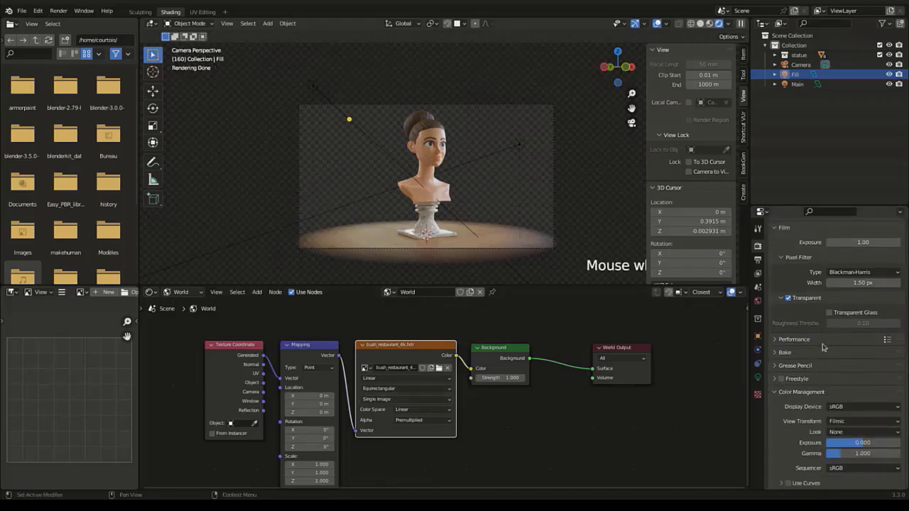
pyautogui.click(846, 433)
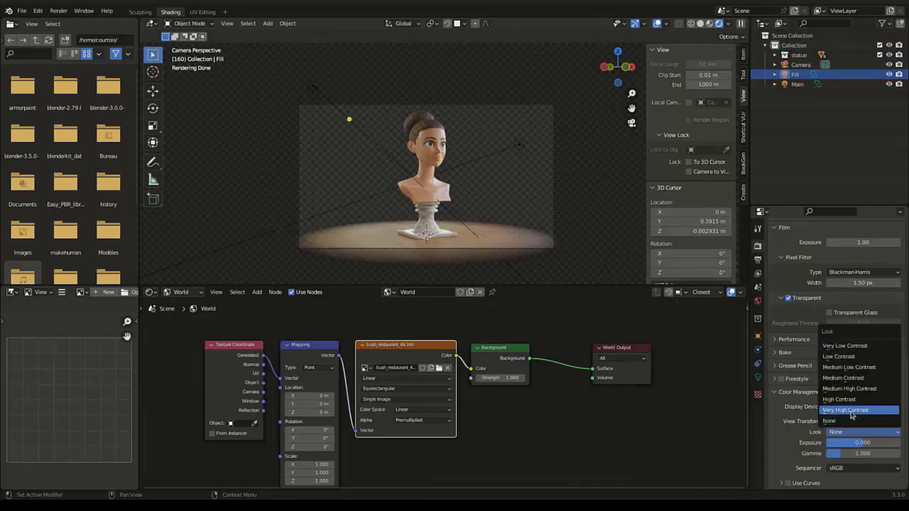
pyautogui.click(852, 411)
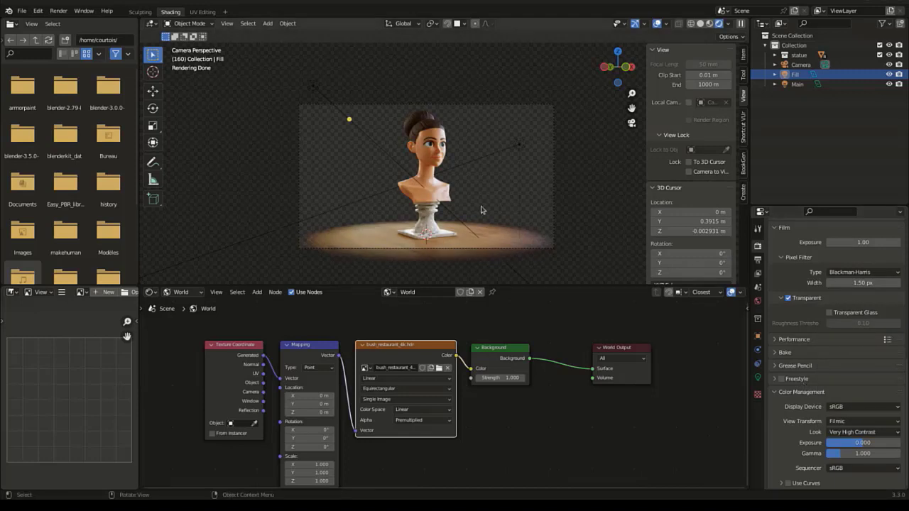
# Select the camera and set the output resolution X to 690 px for a portrait frame
pyautogui.click(809, 65)
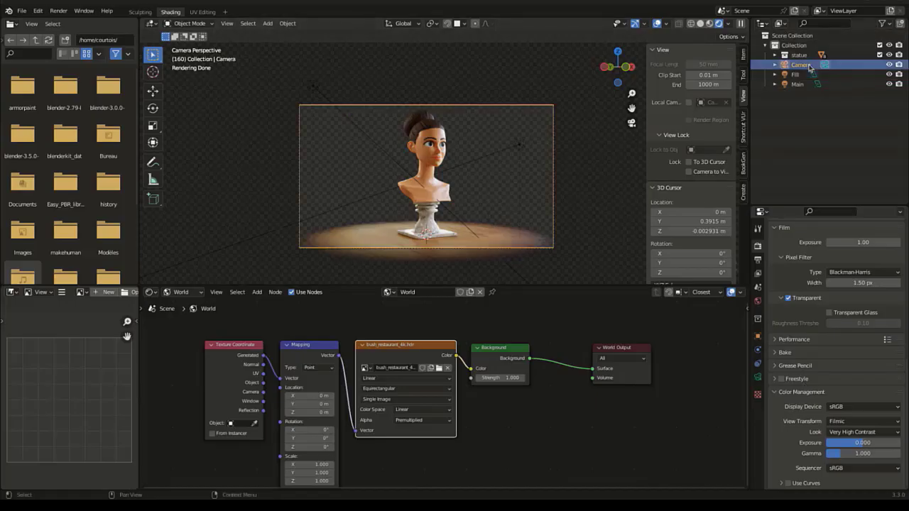
pyautogui.click(758, 260)
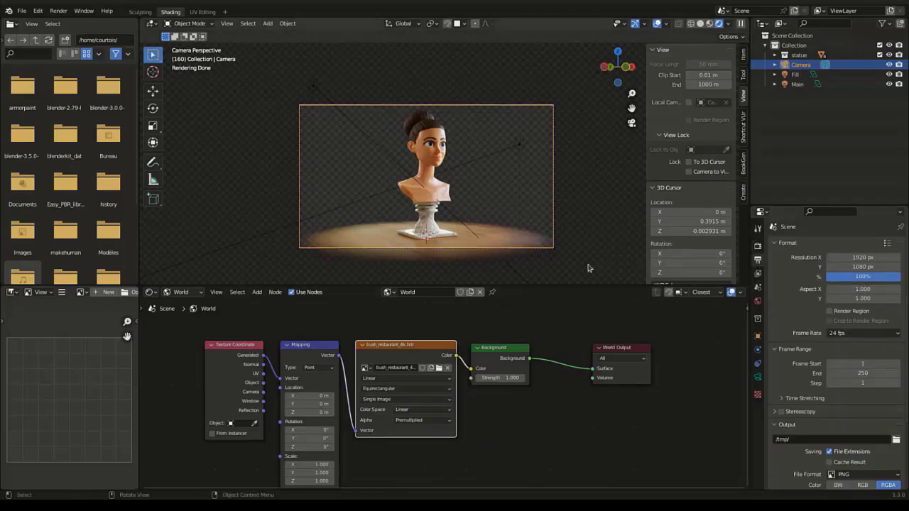
pyautogui.click(852, 259)
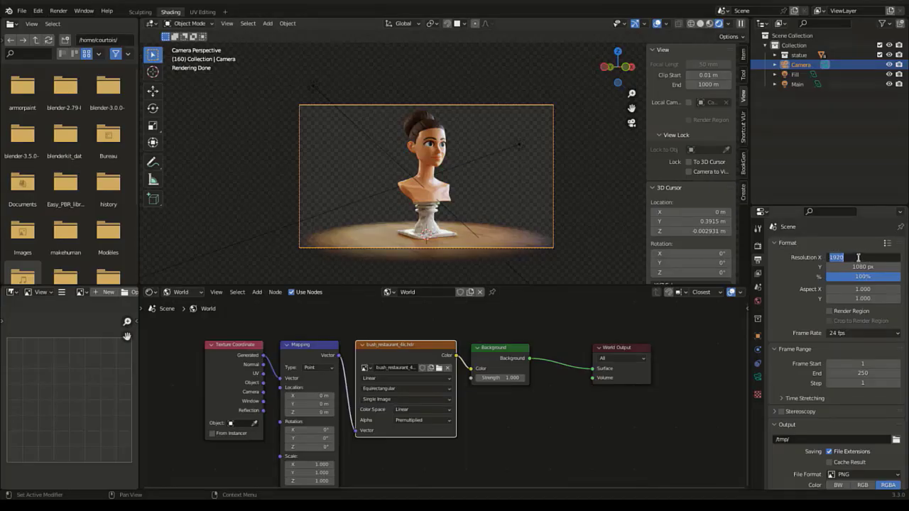
pyautogui.write('690')
pyautogui.press('Return')
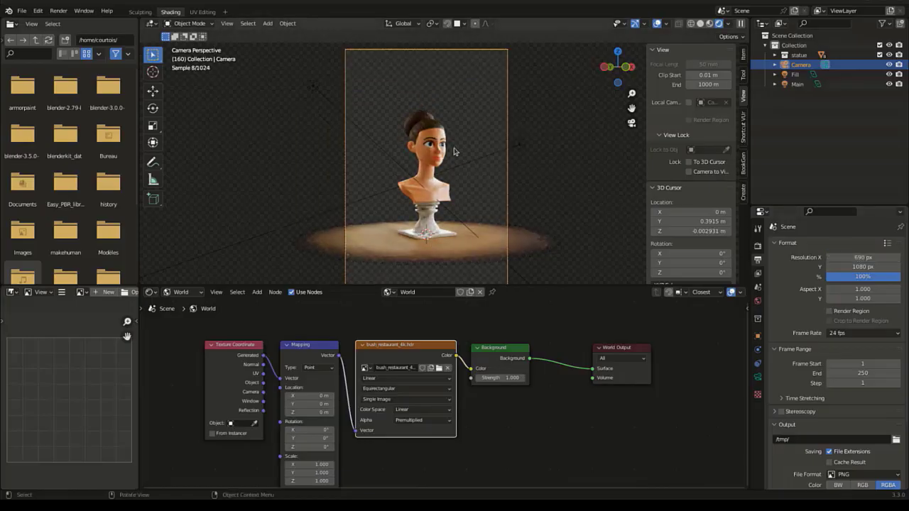
pyautogui.scroll(-1, 455, 154)
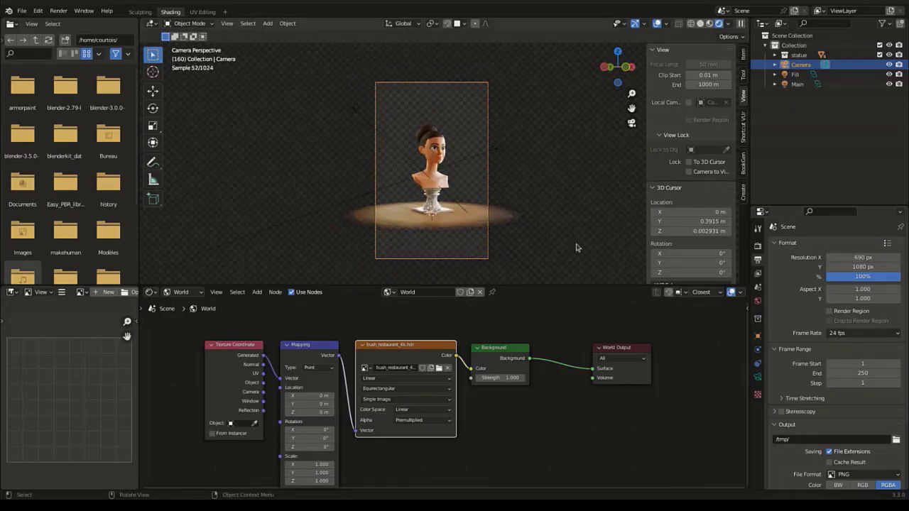
# Set the camera's location to X -7 m, Y -37.34 m and Z 3.69 m
pyautogui.click(758, 339)
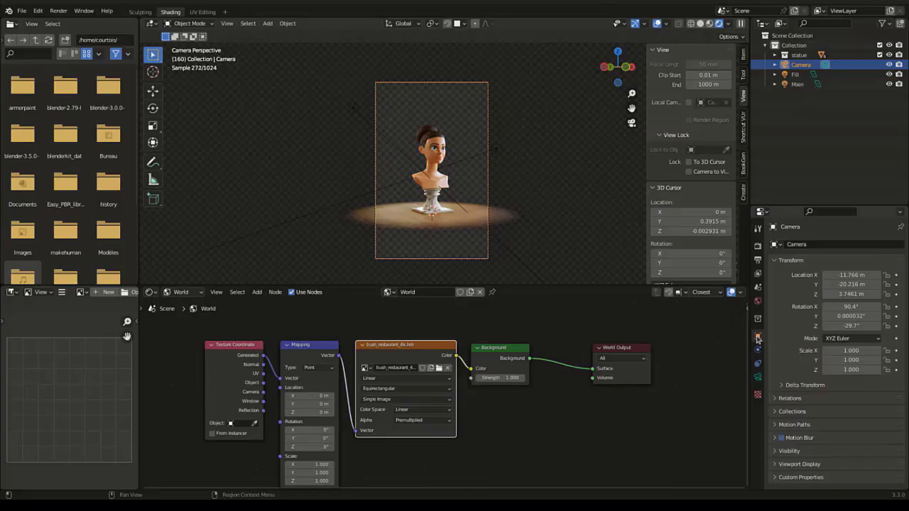
pyautogui.doubleClick(853, 275)
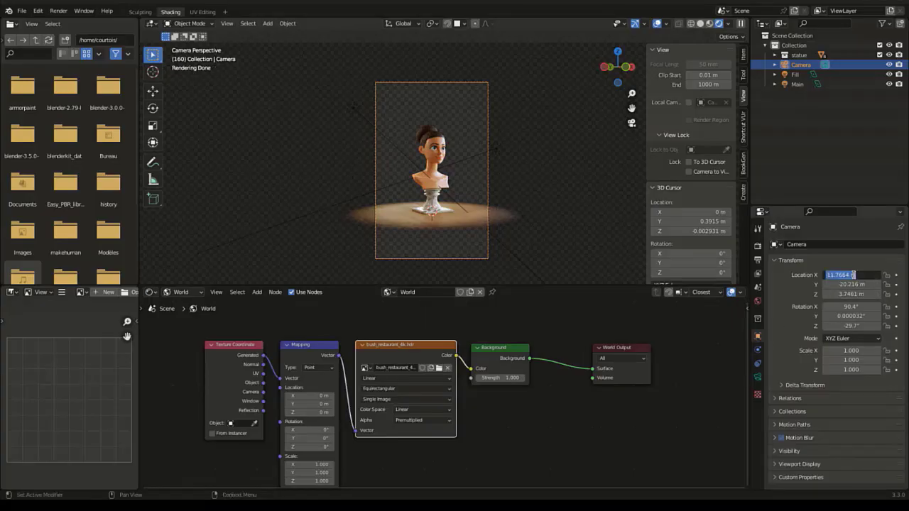
pyautogui.write('-20.21')
pyautogui.press('Tab')
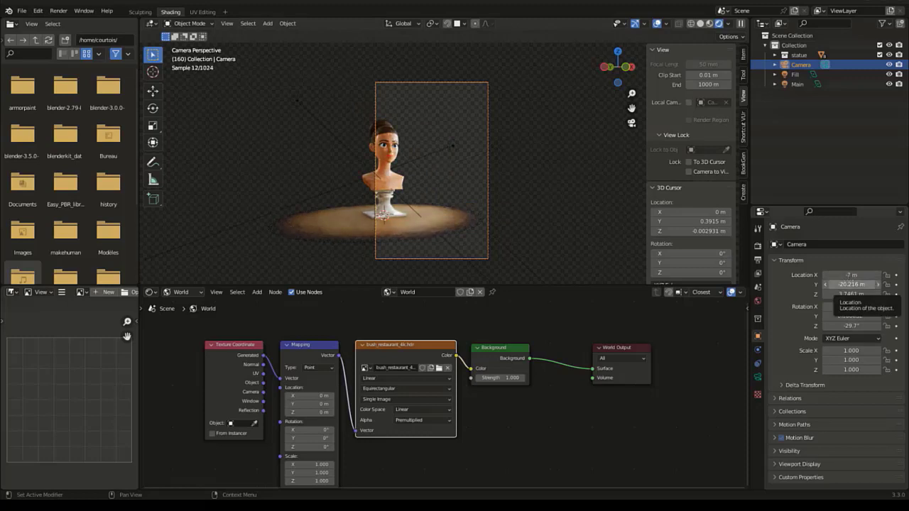
pyautogui.press('BackSpace')
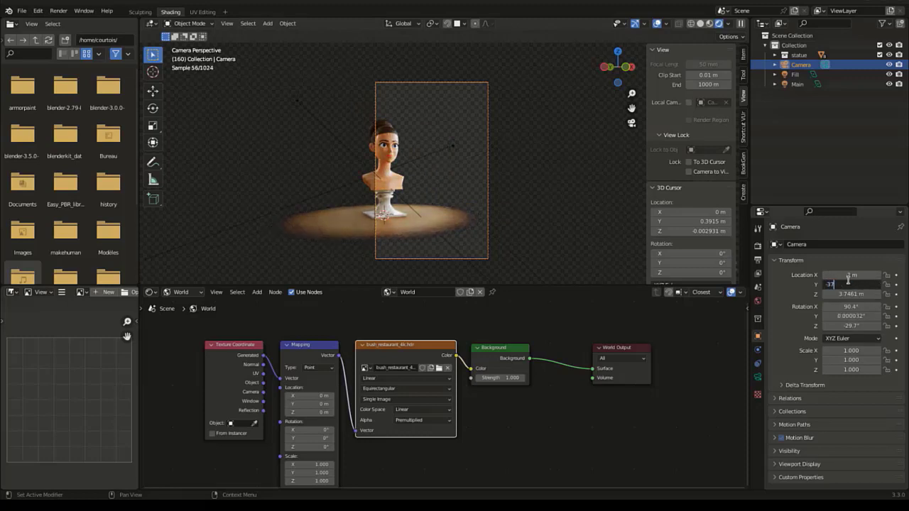
pyautogui.write('-37.34')
pyautogui.press('Tab')
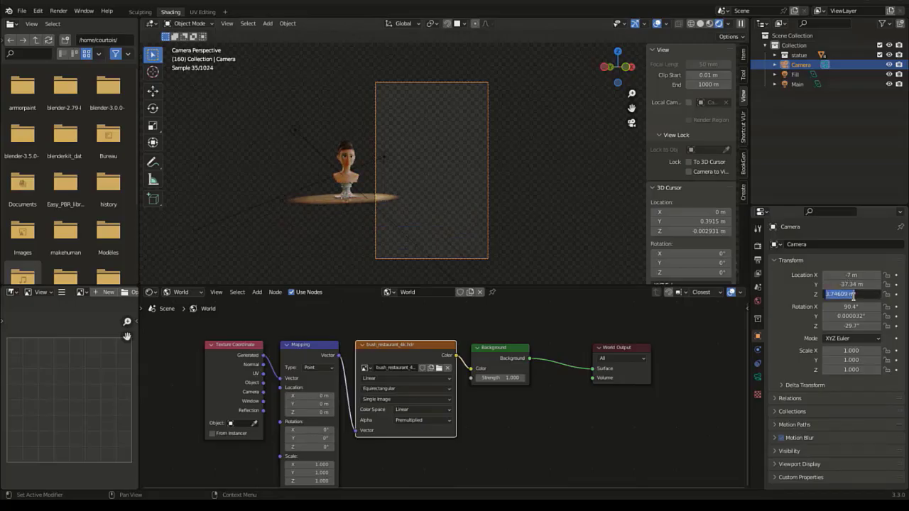
pyautogui.write('3.69')
pyautogui.press('Return')
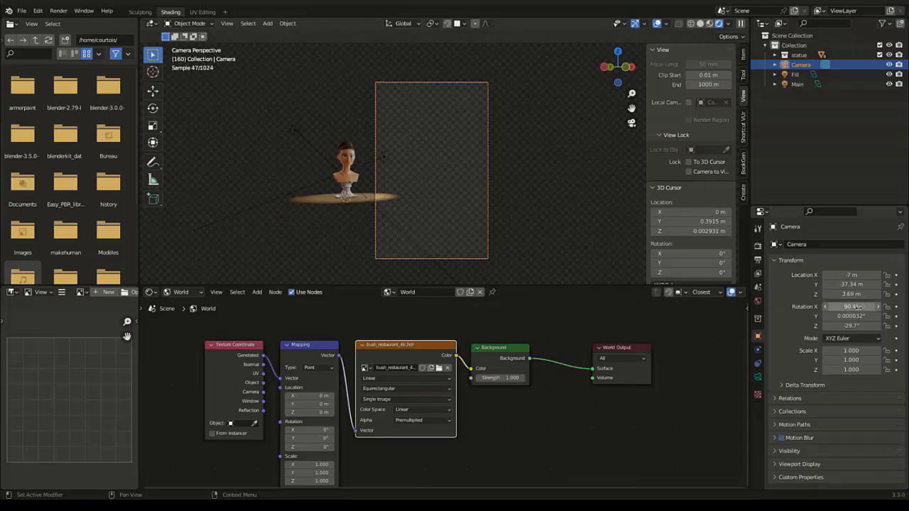
# Set the camera's rotation to X 90.7°, Y 0° and Z -10.55°
pyautogui.click(858, 307)
pyautogui.write('90')
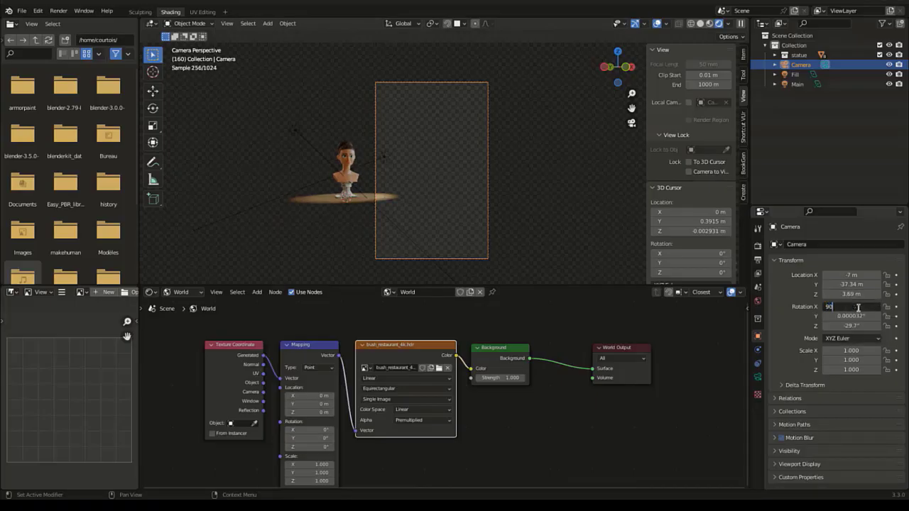
pyautogui.write('.7')
pyautogui.press('Return')
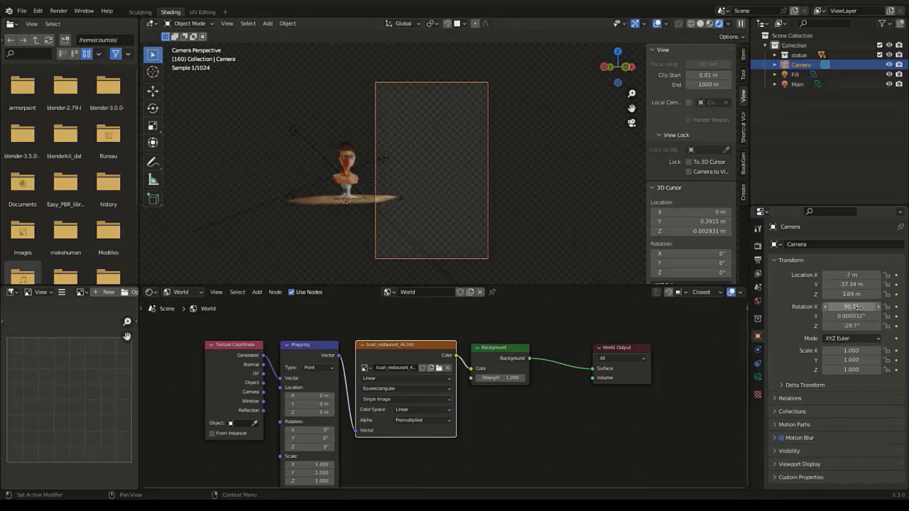
pyautogui.click(861, 317)
pyautogui.write('0')
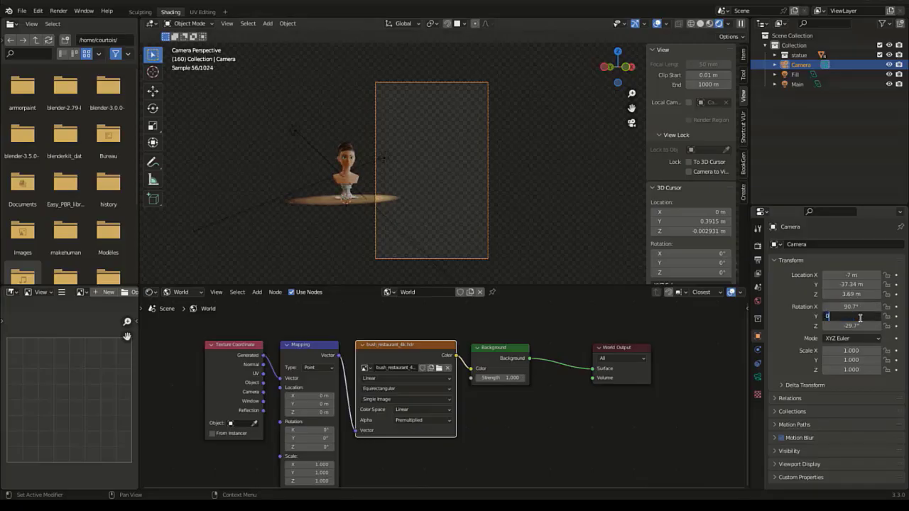
pyautogui.press('Return')
pyautogui.click(860, 326)
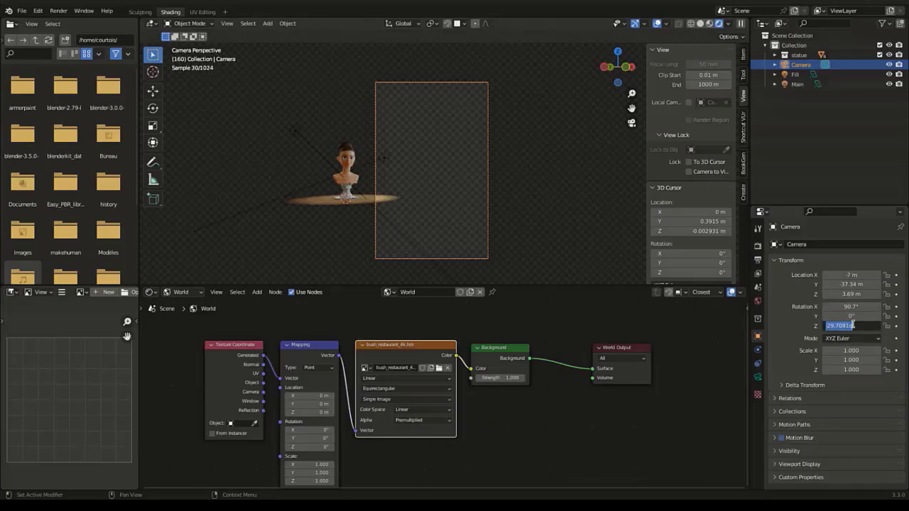
pyautogui.press('BackSpace')
pyautogui.write('-10.55')
pyautogui.press('Return')
pyautogui.scroll(6, 378, 187)
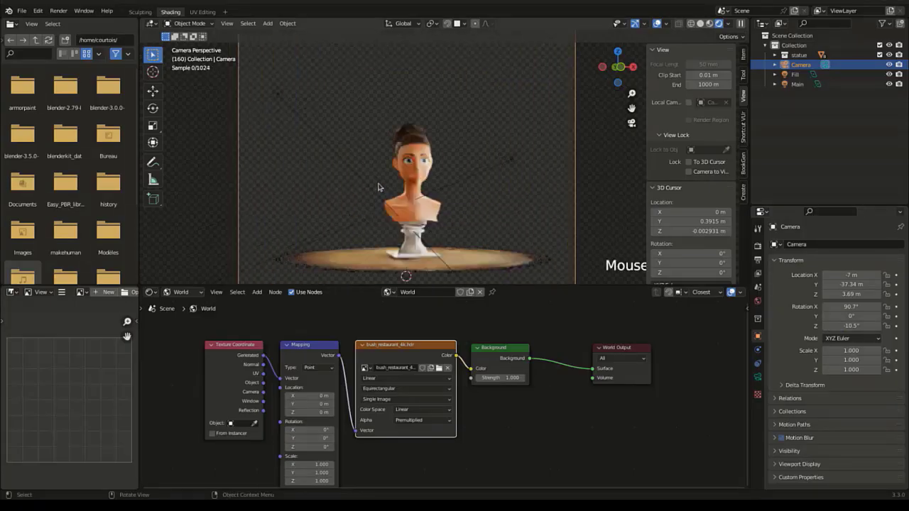
pyautogui.scroll(-4, 378, 188)
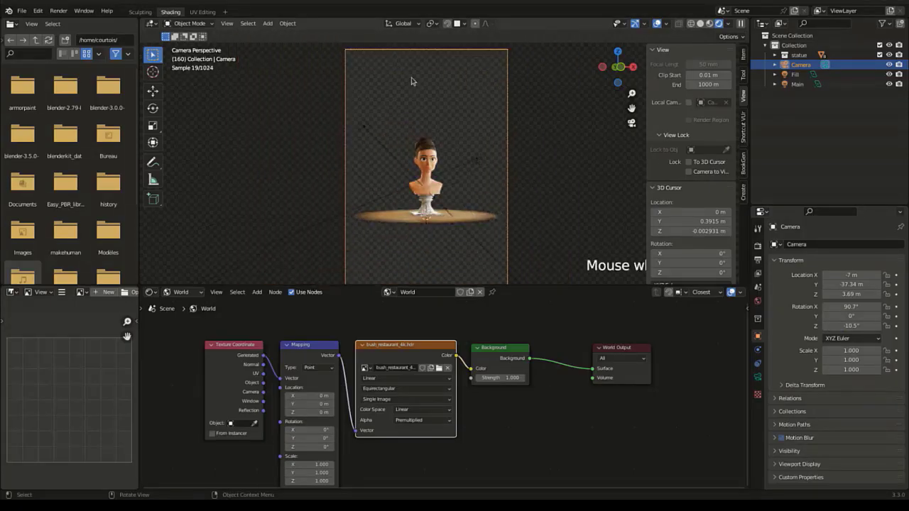
pyautogui.scroll(-2, 411, 80)
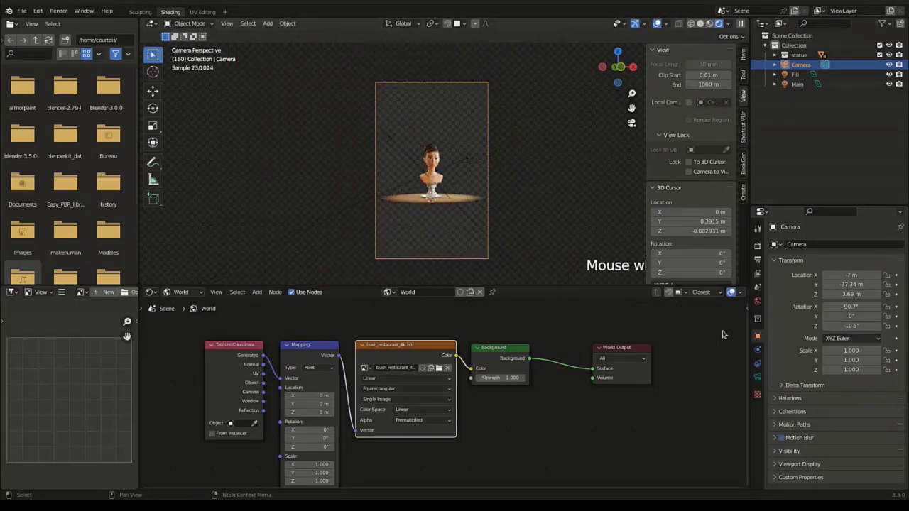
# Set the camera lens focal length to 150 mm
pyautogui.click(758, 376)
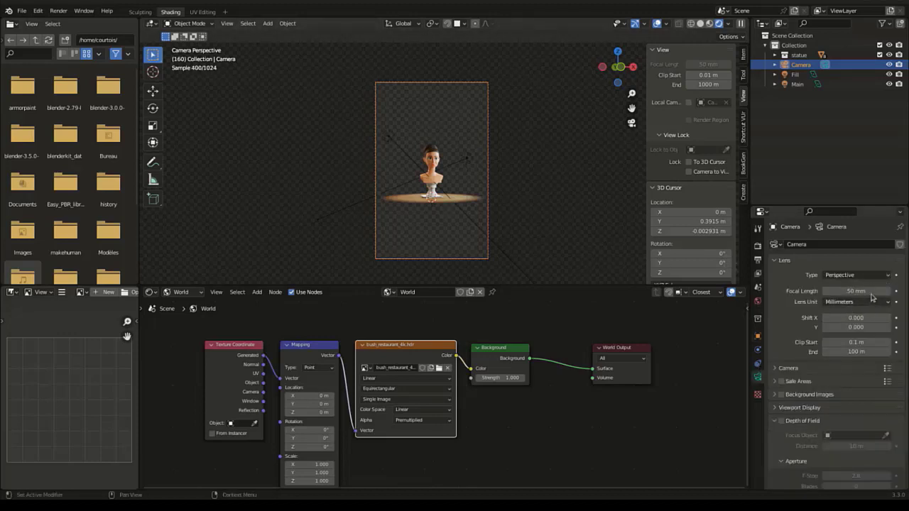
pyautogui.moveTo(846, 291); pyautogui.dragTo(803, 292)
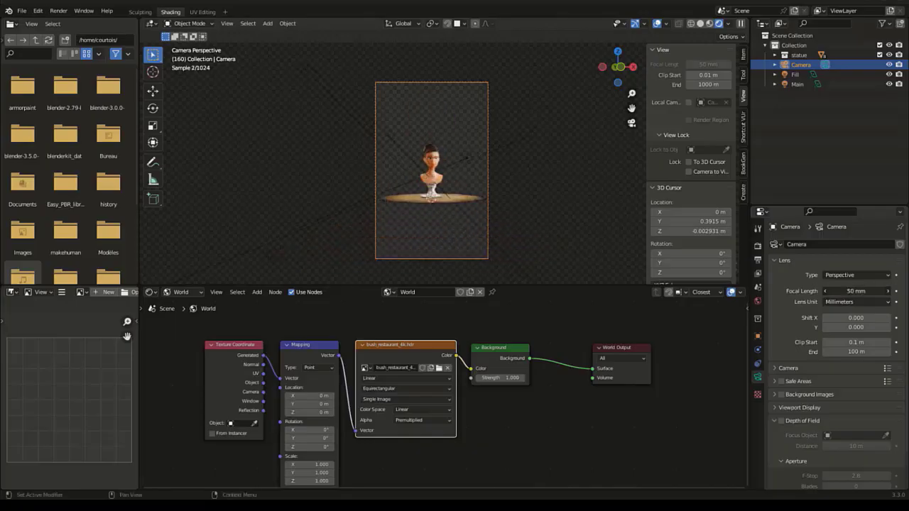
pyautogui.click(846, 291)
pyautogui.write('150')
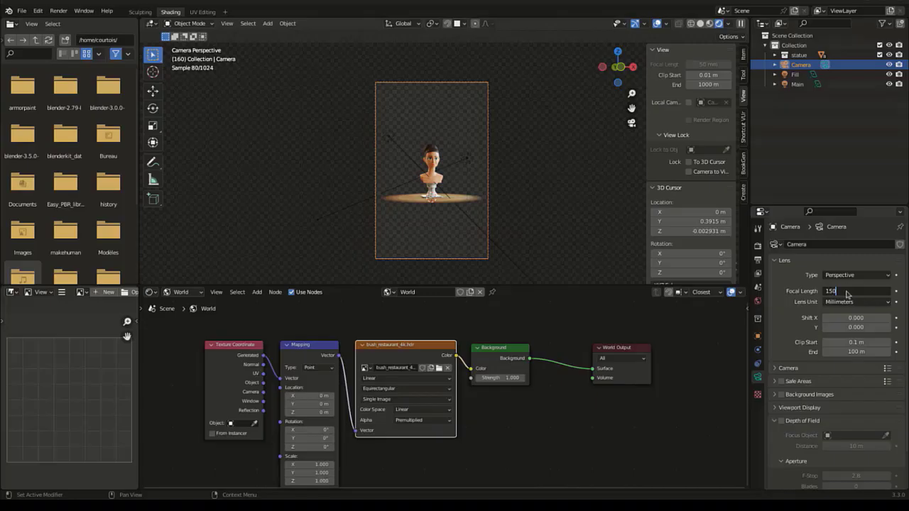
pyautogui.press('Return')
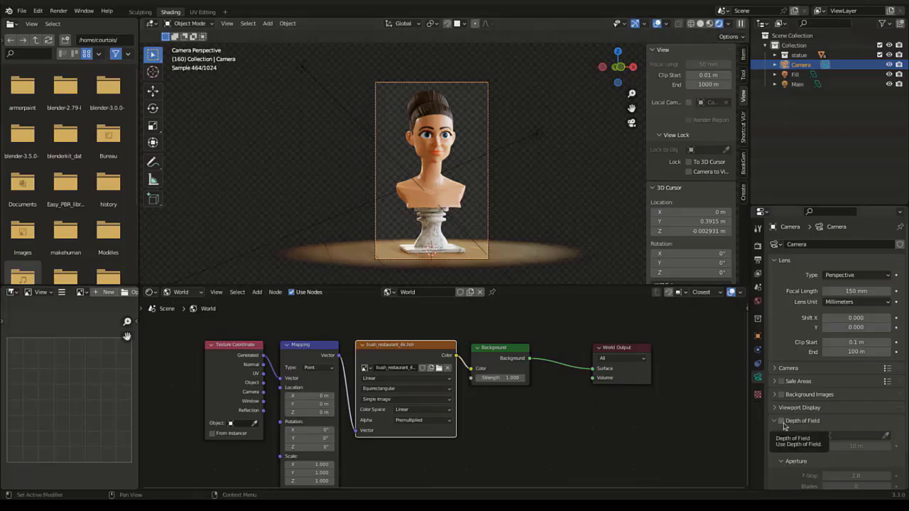
# Enable depth of field on the camera and set the focus distance to 40 m
pyautogui.click(782, 421)
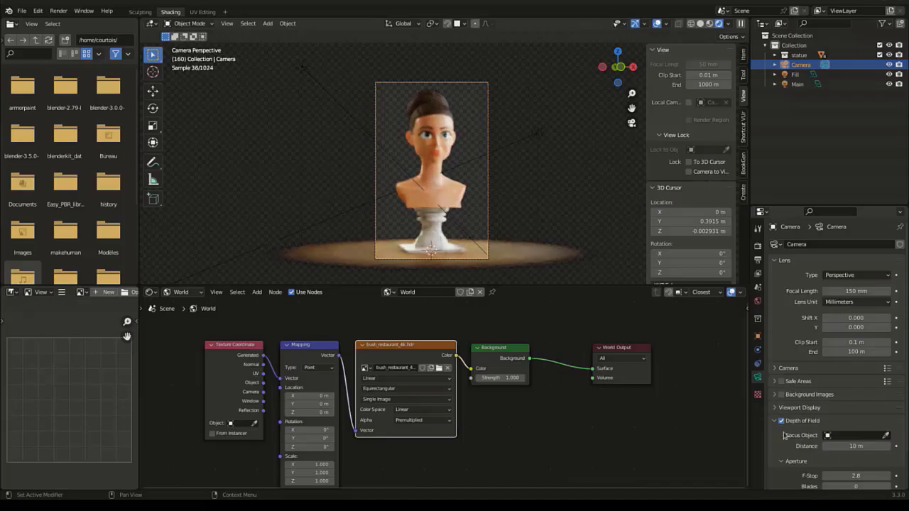
pyautogui.click(861, 446)
pyautogui.write('4')
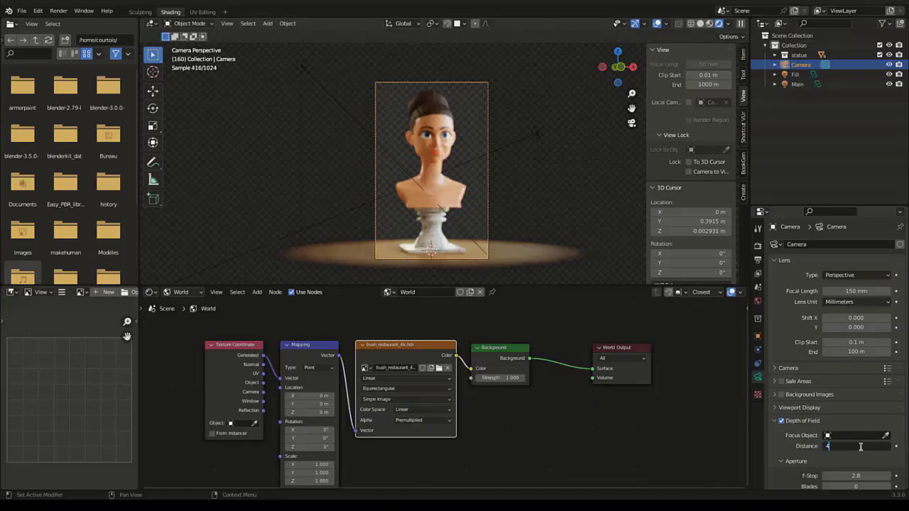
pyautogui.write('0')
pyautogui.press('Return')
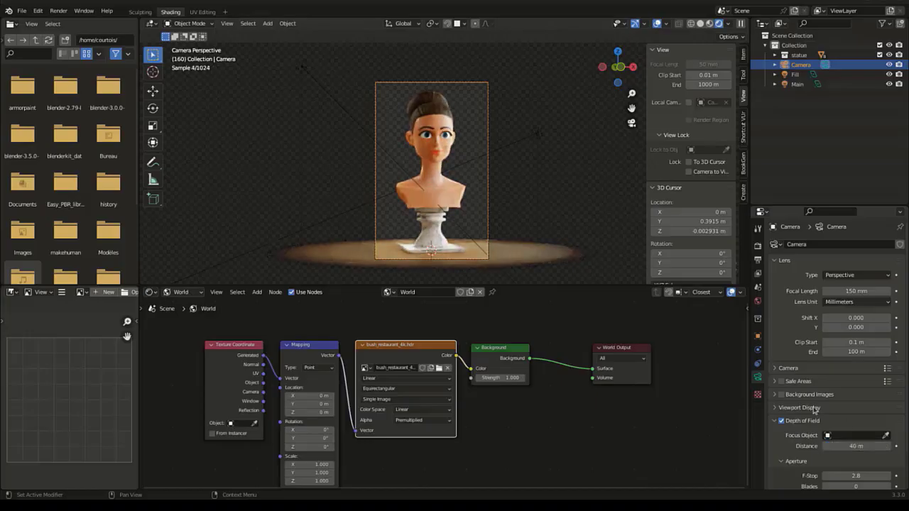
# Show the camera's limits in the viewport, reduce the focus distance to 38 m against the statue, and return to camera view
pyautogui.click(817, 409)
pyautogui.scroll(-2, 819, 407)
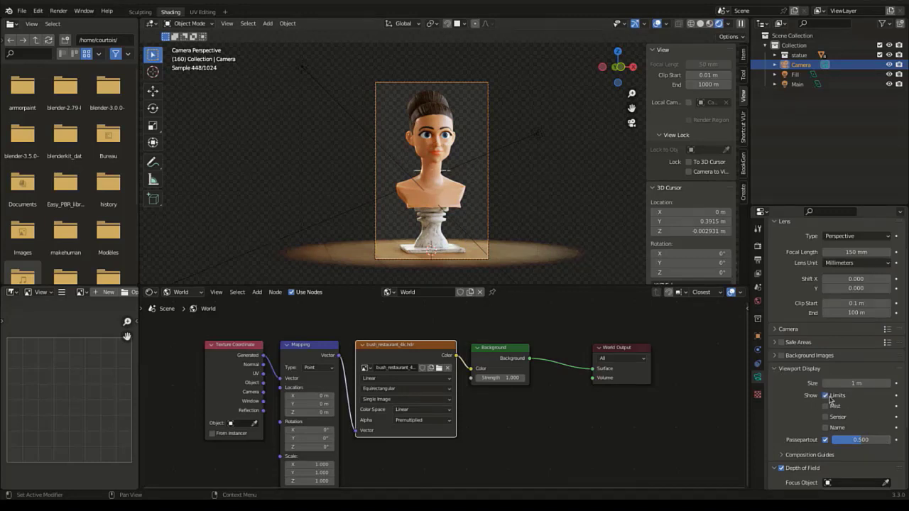
pyautogui.moveTo(411, 175); pyautogui.dragTo(475, 176, button='middle')
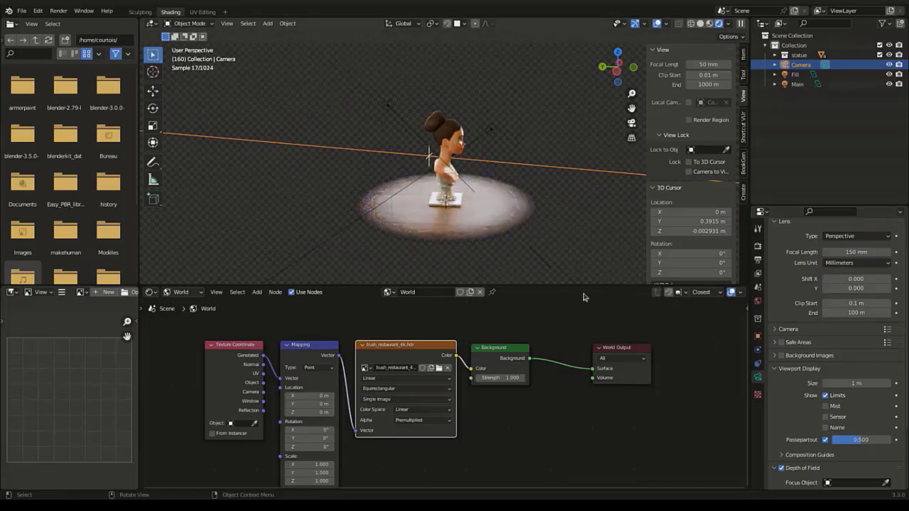
pyautogui.scroll(-3, 838, 454)
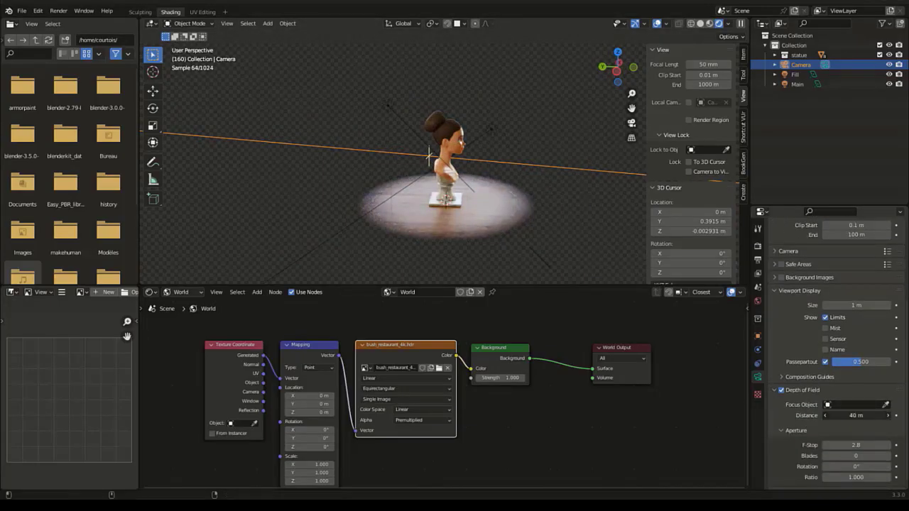
pyautogui.moveTo(856, 416); pyautogui.dragTo(845, 416)
pyautogui.moveTo(573, 204); pyautogui.dragTo(447, 181, button='middle')
pyautogui.press('KP_0')
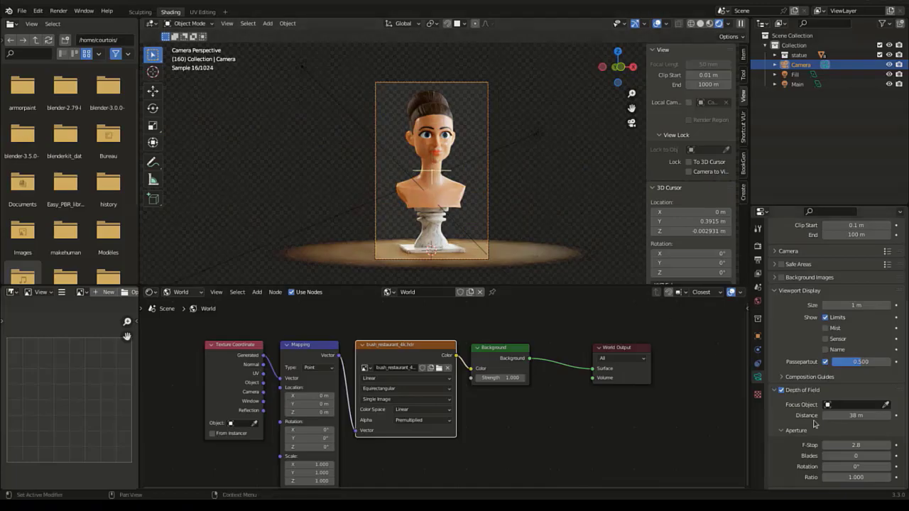
# Set the camera's depth of field F-Stop to 0.5
pyautogui.click(857, 443)
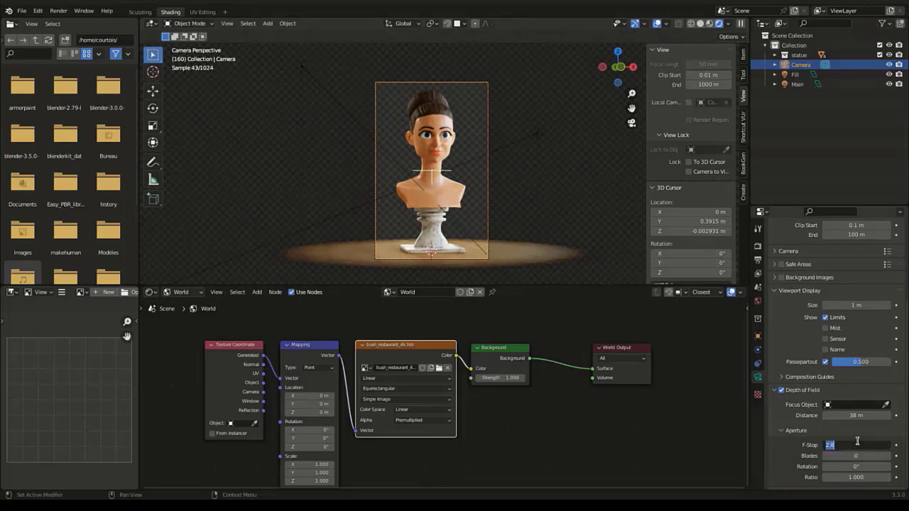
pyautogui.write('0.5')
pyautogui.press('Return')
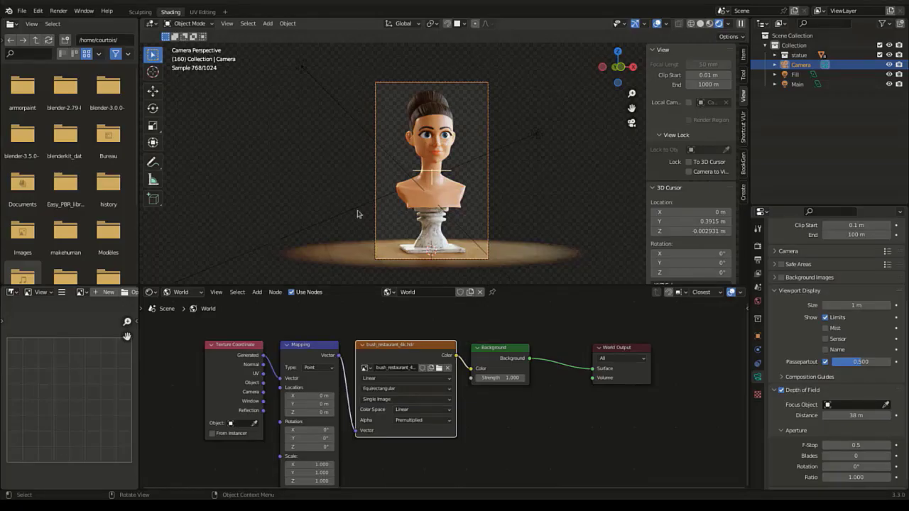
# Render the current frame as an image and close the render window
pyautogui.click(59, 12)
pyautogui.click(71, 24)
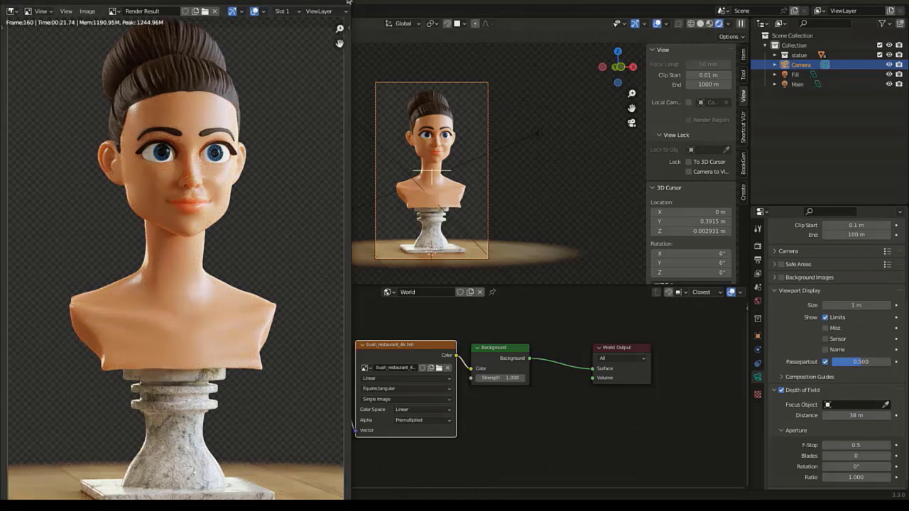
pyautogui.press('Escape')
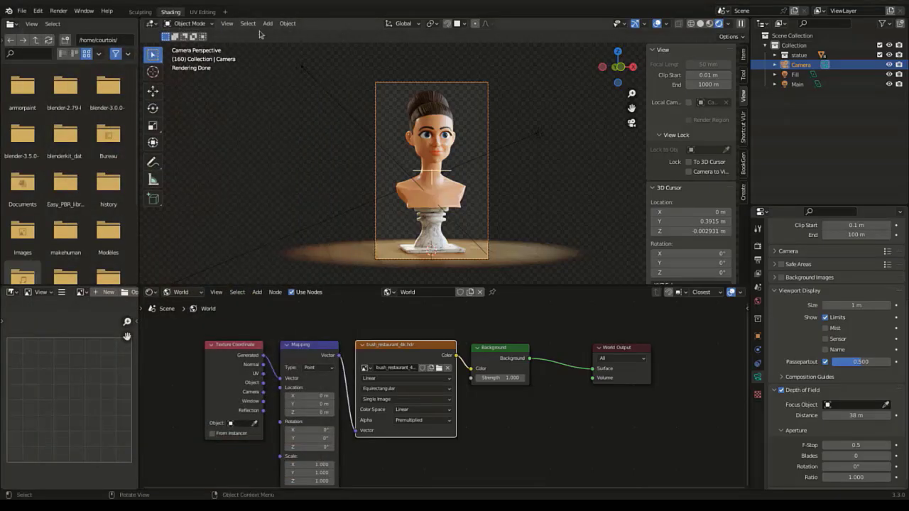
# Add a general Compositing workspace and enable nodes for the scene
pyautogui.click(223, 12)
pyautogui.moveTo(209, 33)
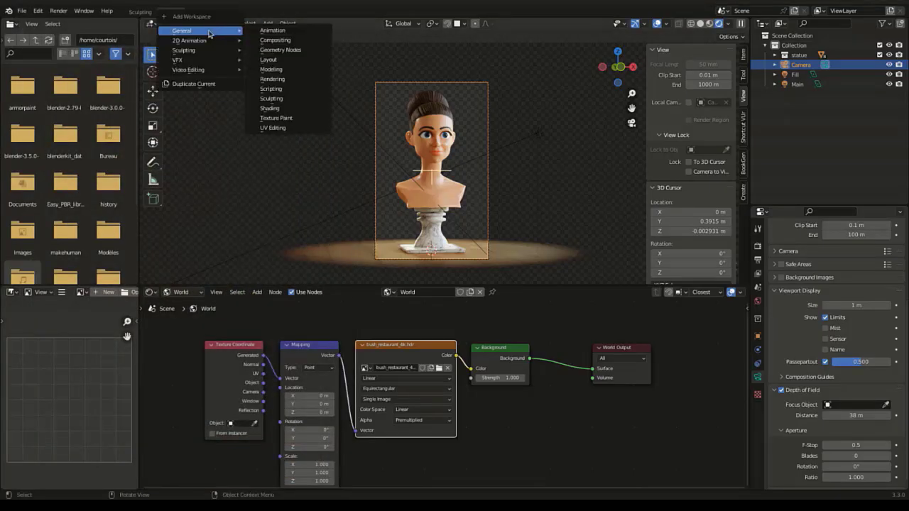
pyautogui.click(275, 40)
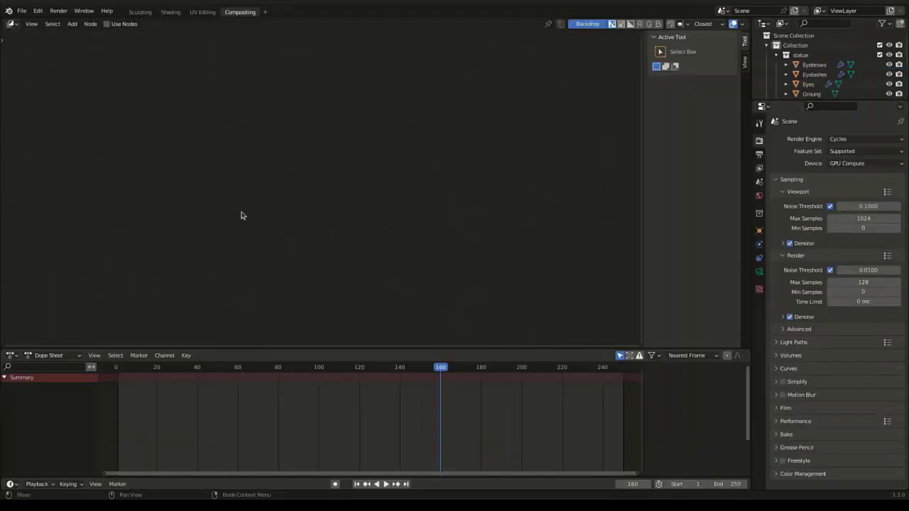
pyautogui.click(106, 24)
# Turn the Dope Sheet area into an enlarged Image Editor displaying the whole Render Result
pyautogui.click(11, 356)
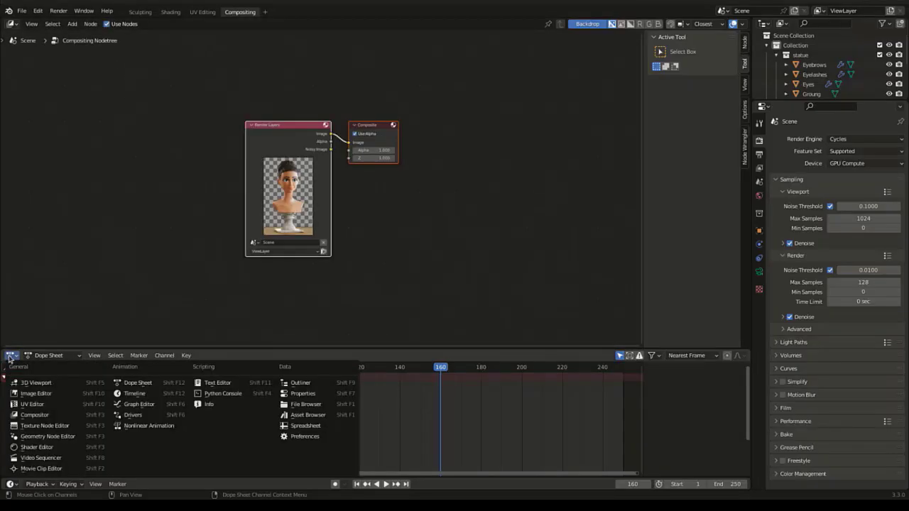
pyautogui.click(33, 394)
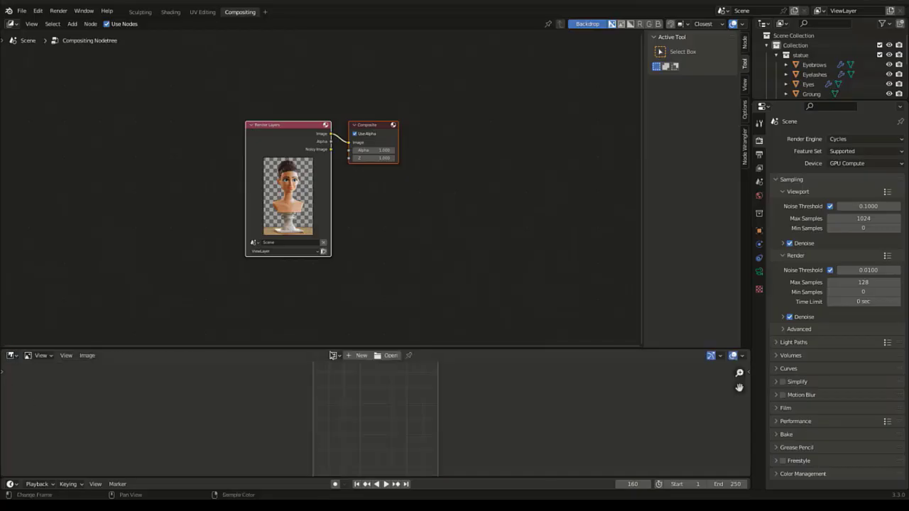
pyautogui.click(334, 356)
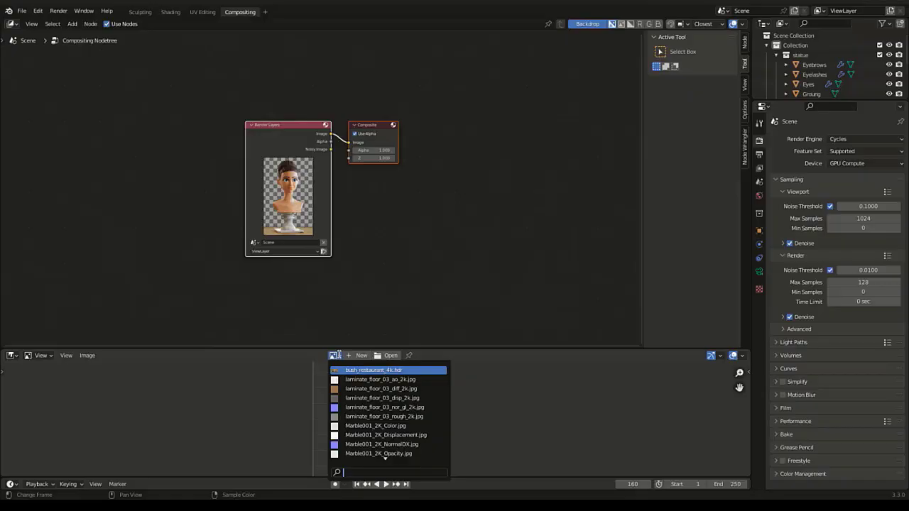
pyautogui.write('ren')
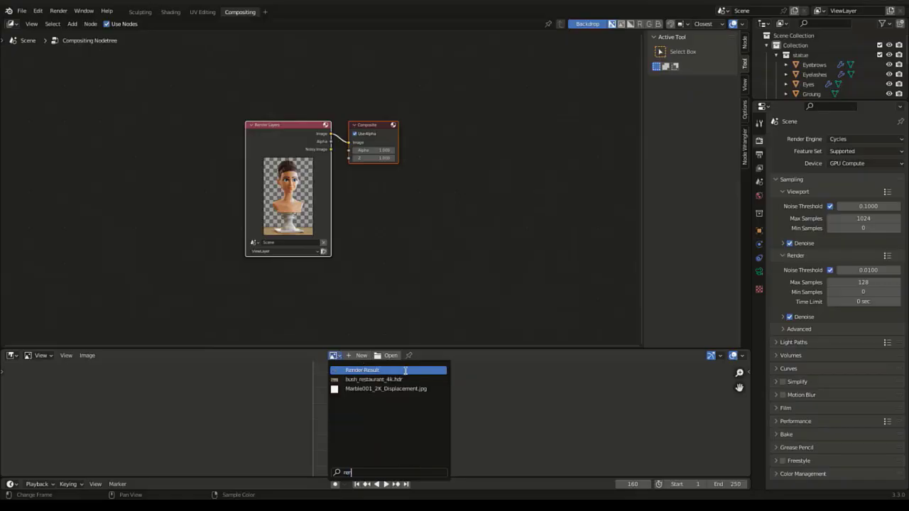
pyautogui.click(389, 370)
pyautogui.moveTo(433, 349); pyautogui.dragTo(435, 321)
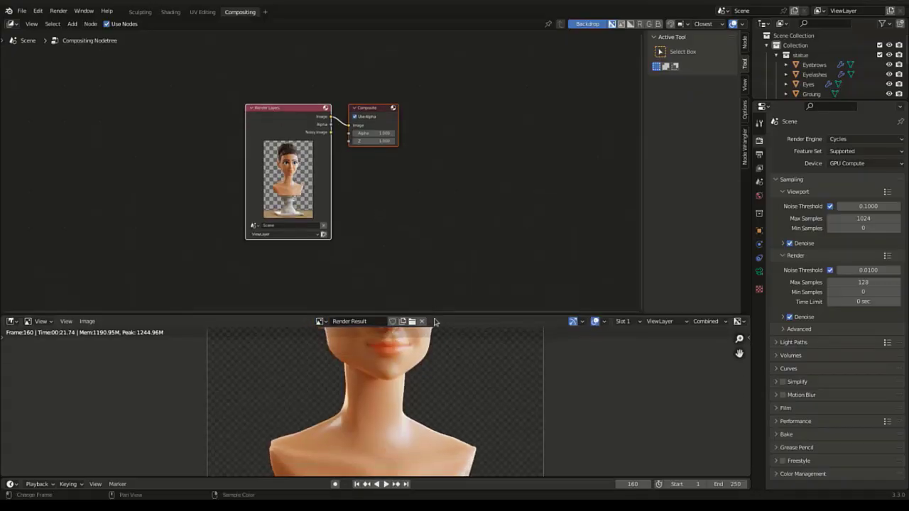
pyautogui.scroll(-3, 433, 391)
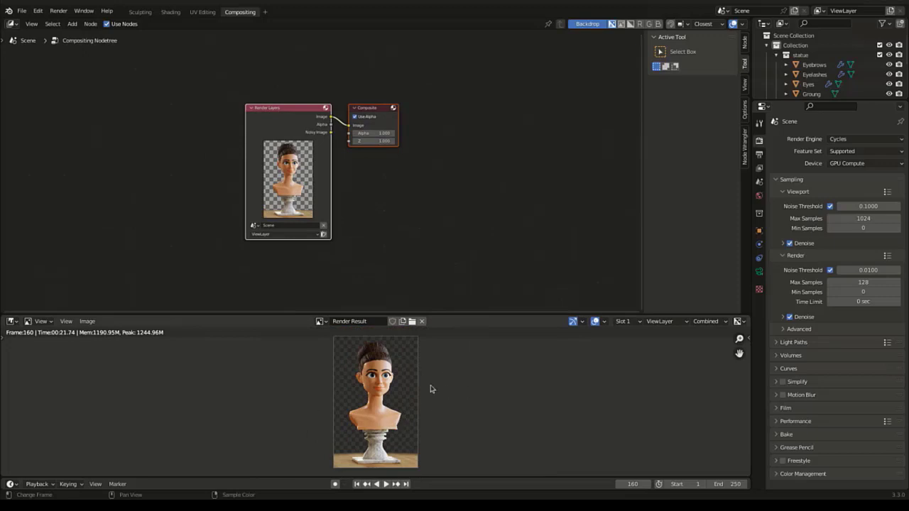
# Connect a Viewer node to the Render Layers image and arrange it below the Composite node, with Render Layers set apart
pyautogui.moveTo(392, 112); pyautogui.dragTo(411, 111)
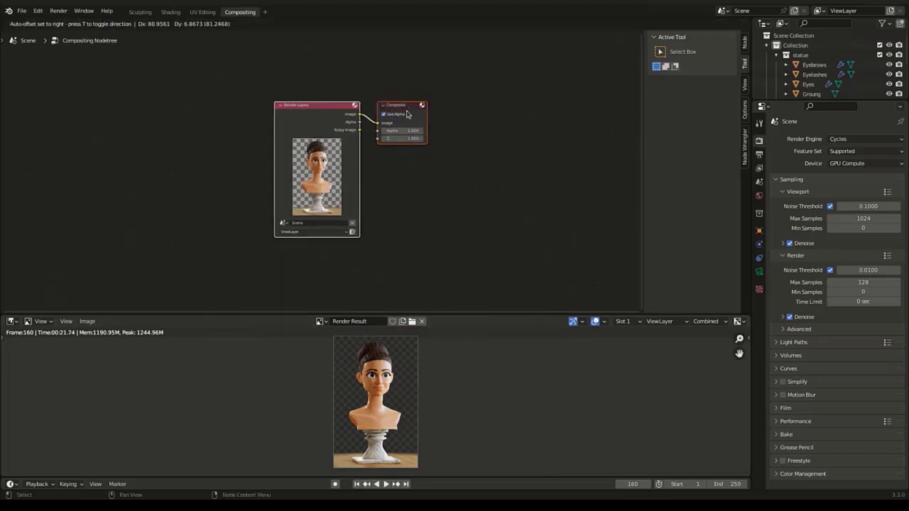
pyautogui.click(347, 116)
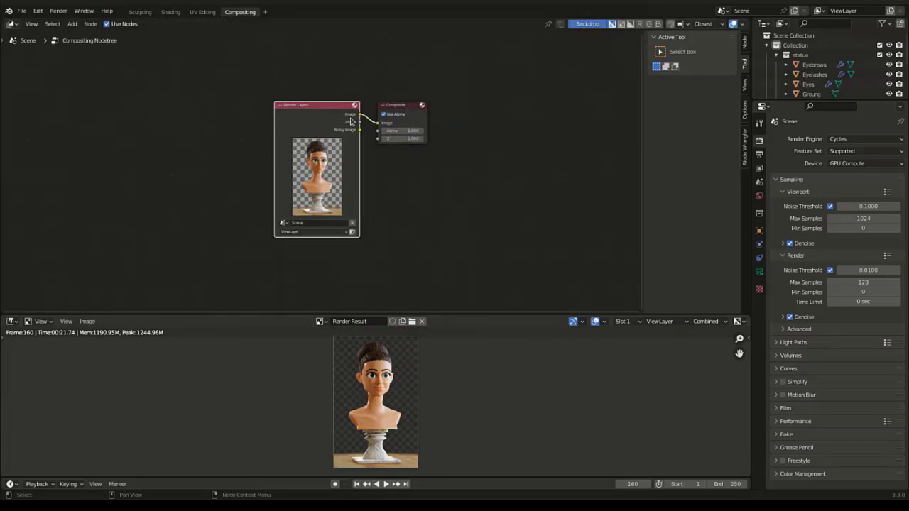
pyautogui.keyDown('ctrl'); pyautogui.keyDown('shift'); pyautogui.click(320, 115); pyautogui.keyUp('shift'); pyautogui.keyUp('ctrl')
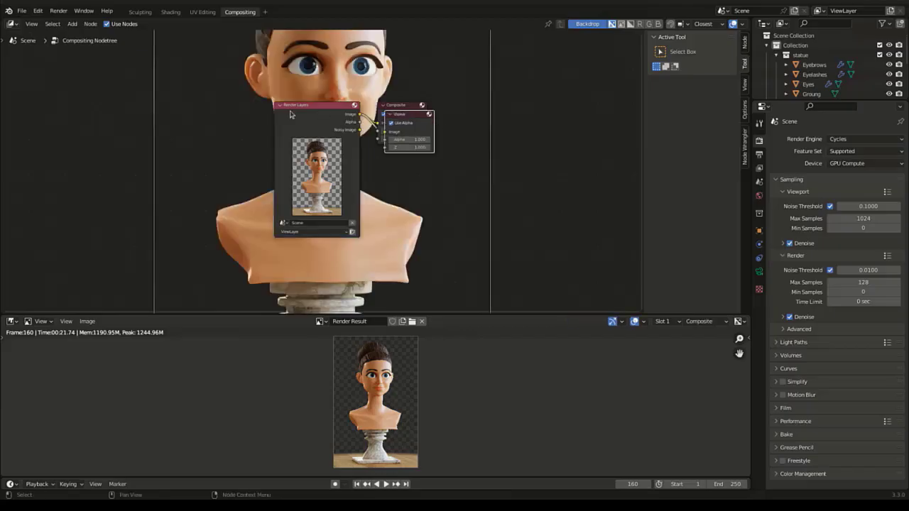
pyautogui.moveTo(303, 117); pyautogui.dragTo(249, 116)
pyautogui.moveTo(410, 118); pyautogui.dragTo(401, 157)
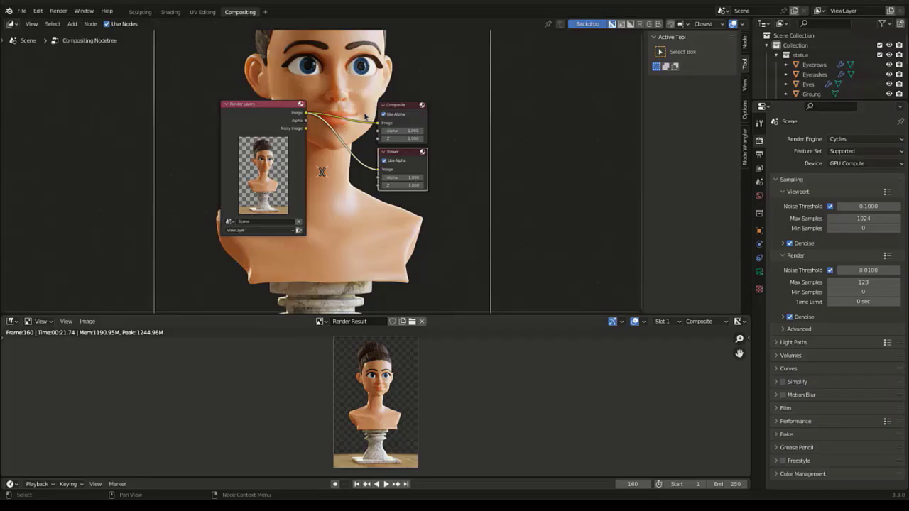
# Merge the Composite and Viewer image links through one reroute and move Render Layers farther from the output nodes
pyautogui.keyDown('shift'); pyautogui.moveTo(365, 113); pyautogui.dragTo(366, 201, button='right'); pyautogui.keyUp('shift')
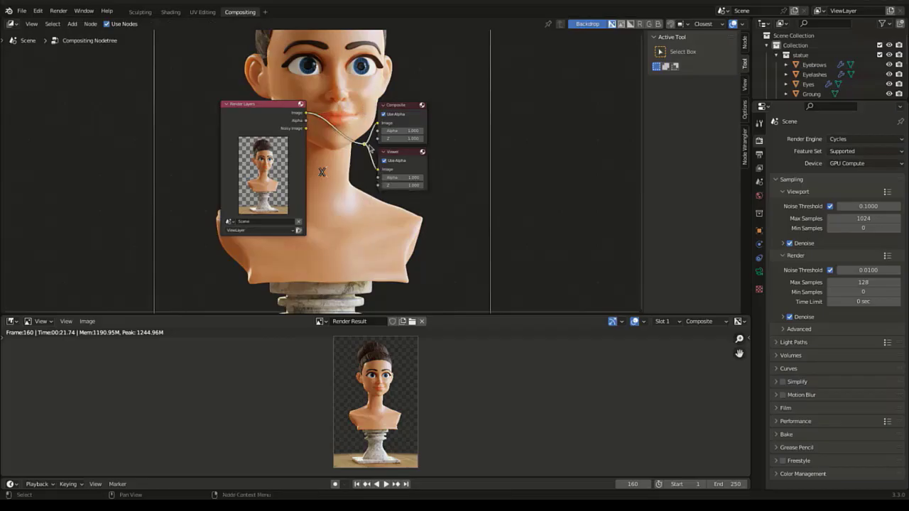
pyautogui.moveTo(231, 108); pyautogui.dragTo(145, 111)
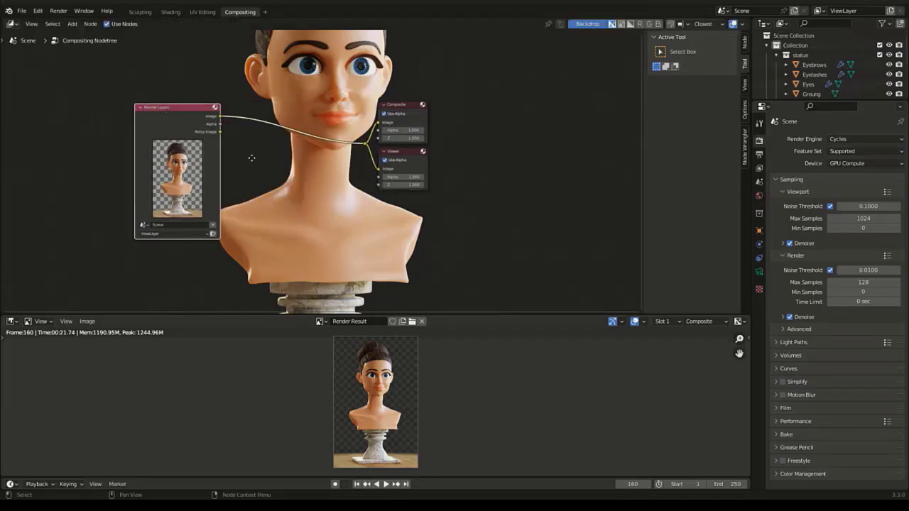
pyautogui.moveTo(249, 157); pyautogui.dragTo(450, 156, button='middle')
pyautogui.moveTo(378, 109); pyautogui.dragTo(428, 101)
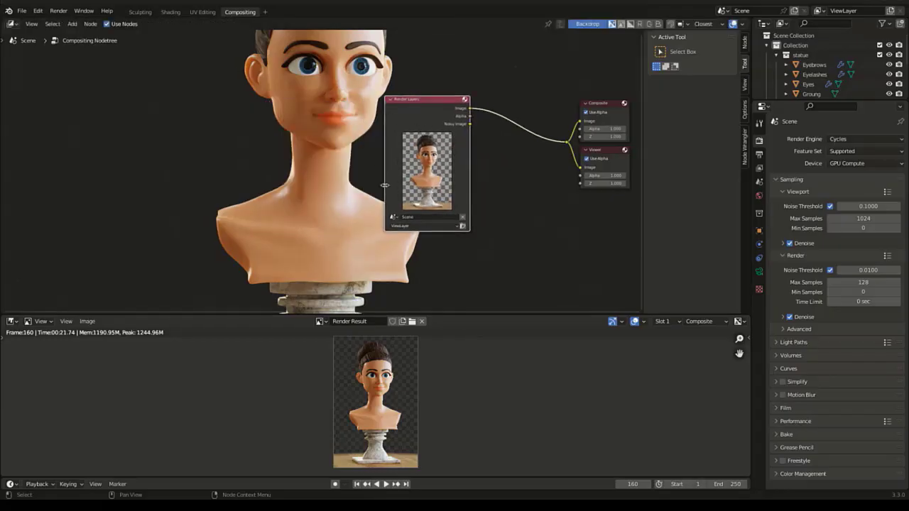
pyautogui.moveTo(388, 205); pyautogui.dragTo(300, 175, button='middle')
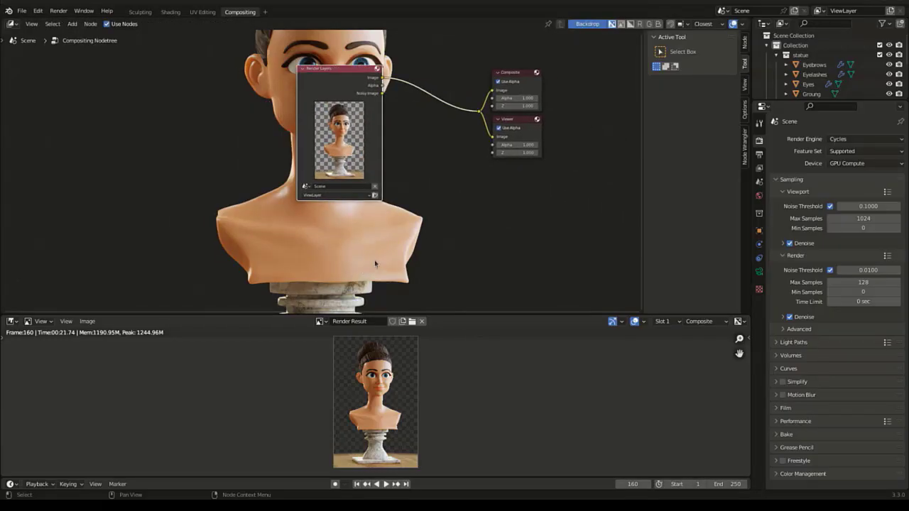
# Import grain.jpg and smoke.jpg together as image nodes using Multiple Images
pyautogui.hotkey('shift', 'a')
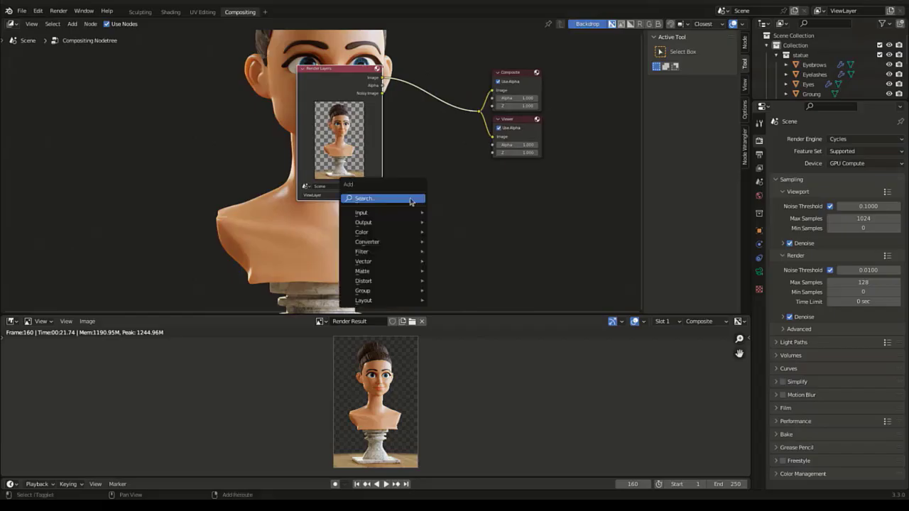
pyautogui.moveTo(399, 212)
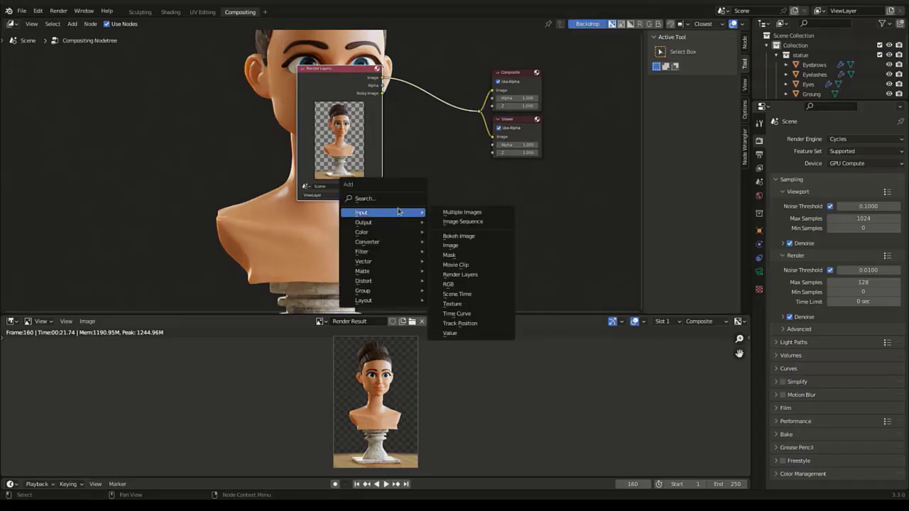
pyautogui.click(471, 213)
pyautogui.scroll(-6, 435, 156)
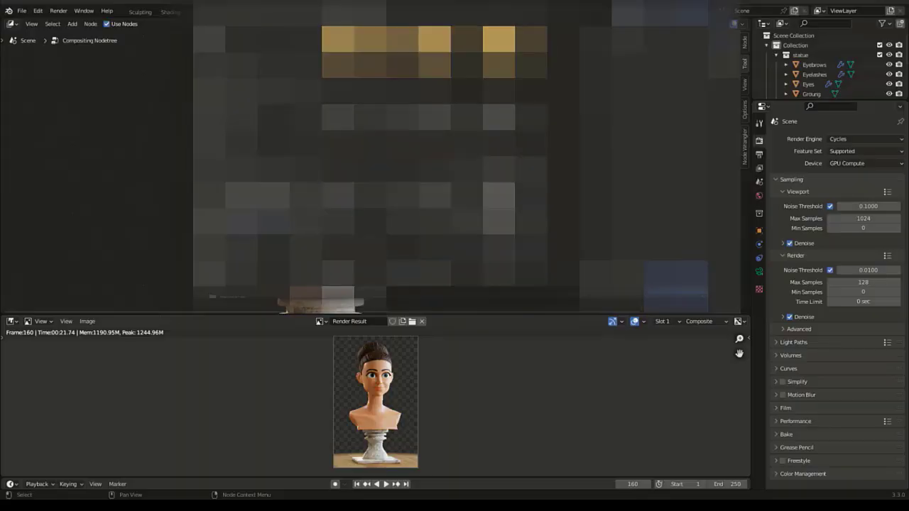
pyautogui.scroll(-4, 435, 157)
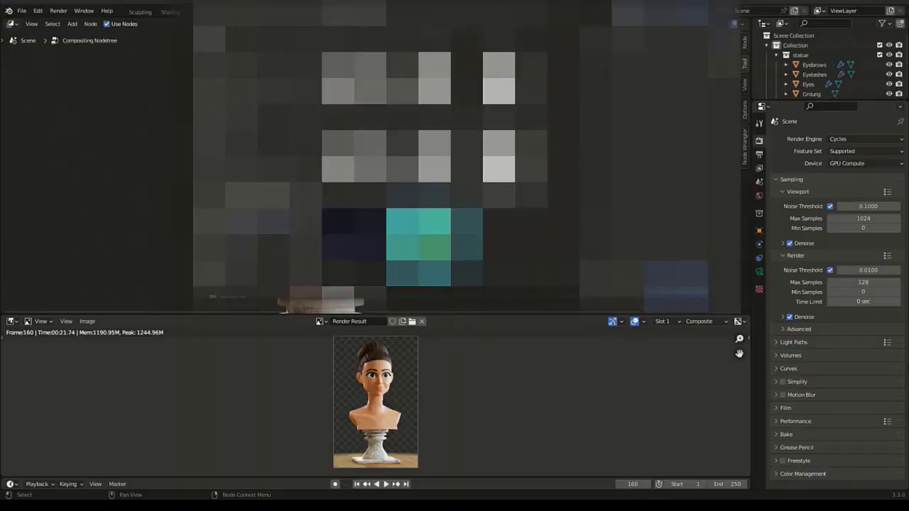
pyautogui.scroll(2, 435, 156)
pyautogui.click(505, 112)
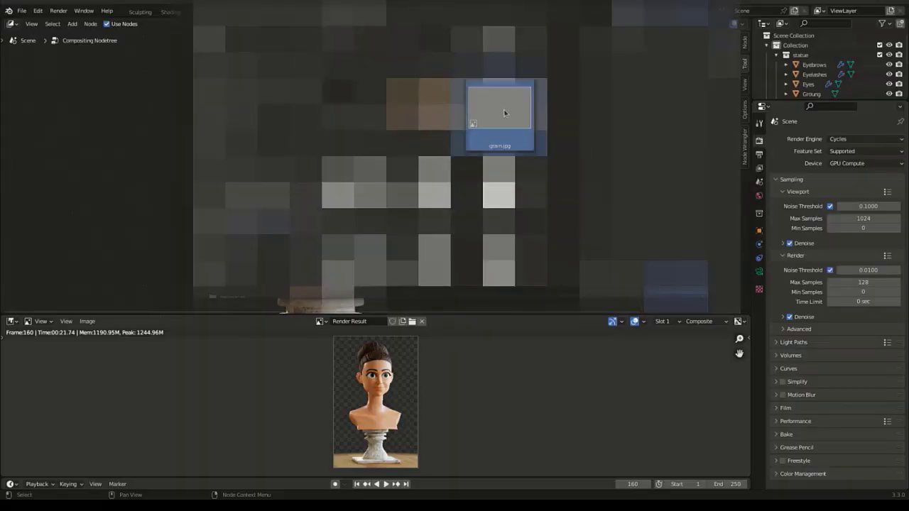
pyautogui.scroll(-3, 505, 112)
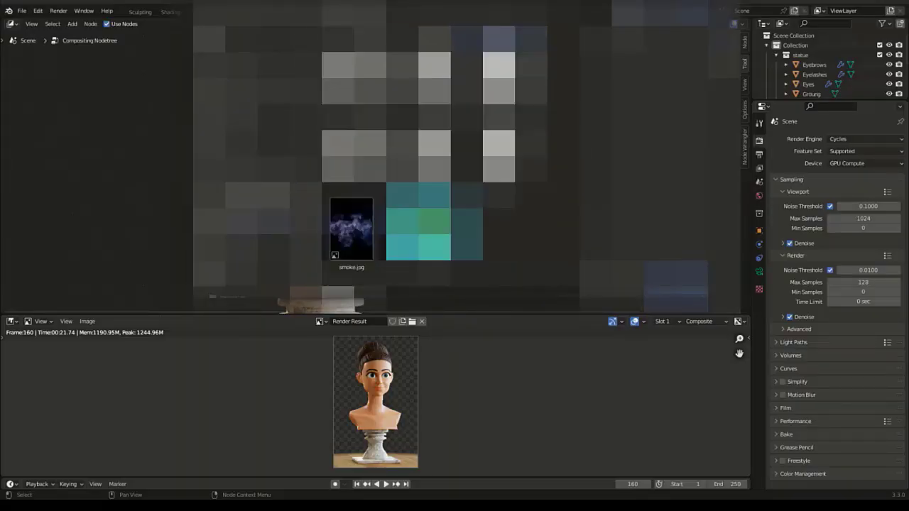
pyautogui.click(351, 235)
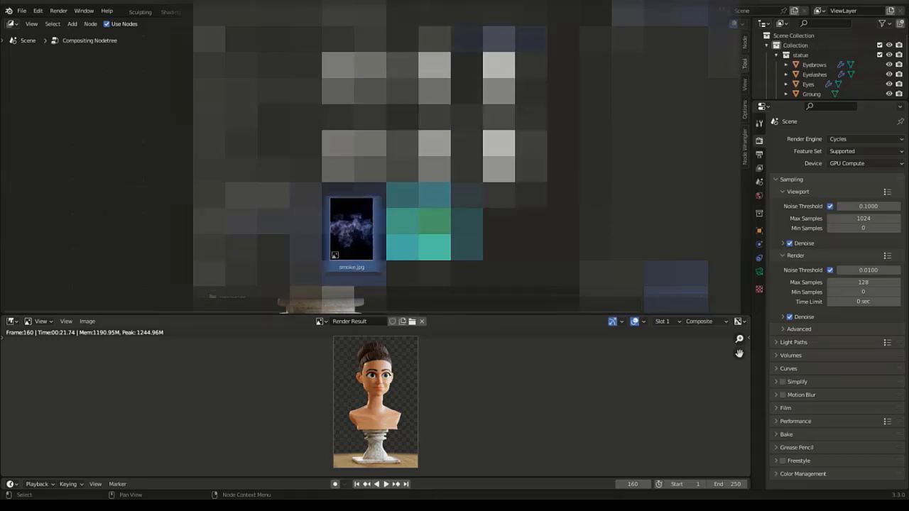
pyautogui.moveTo(442, 298); pyautogui.dragTo(443, 399)
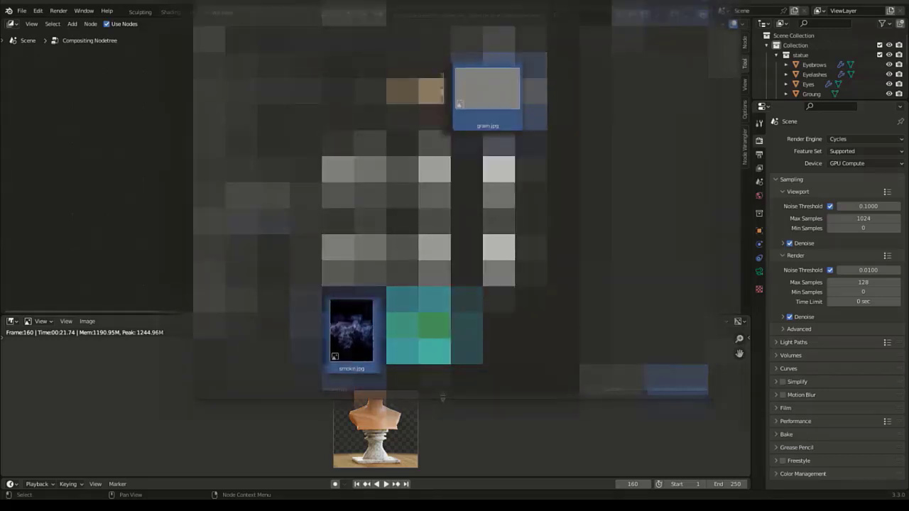
pyautogui.click(668, 393)
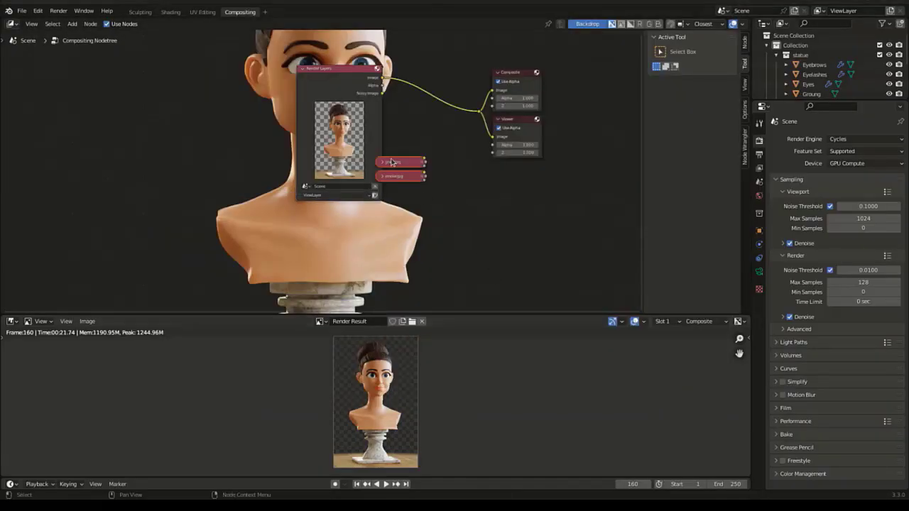
# Expand the two image nodes, placing the grain node beyond the outputs and the smoke node below Render Layers
pyautogui.click(382, 162)
pyautogui.moveTo(390, 164); pyautogui.dragTo(627, 76)
pyautogui.moveTo(412, 195); pyautogui.dragTo(298, 241)
pyautogui.moveTo(298, 241); pyautogui.dragTo(331, 226, button='middle')
pyautogui.moveTo(322, 222); pyautogui.dragTo(304, 209)
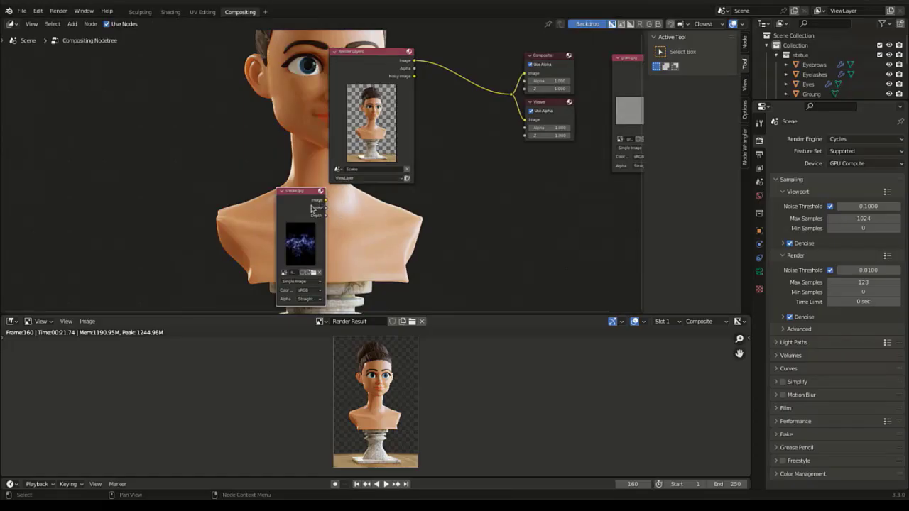
# Preview the smoke image through the Viewer and insert an RGB Curves node between them
pyautogui.keyDown('ctrl'); pyautogui.keyDown('shift'); pyautogui.click(302, 202); pyautogui.keyUp('shift'); pyautogui.keyUp('ctrl')
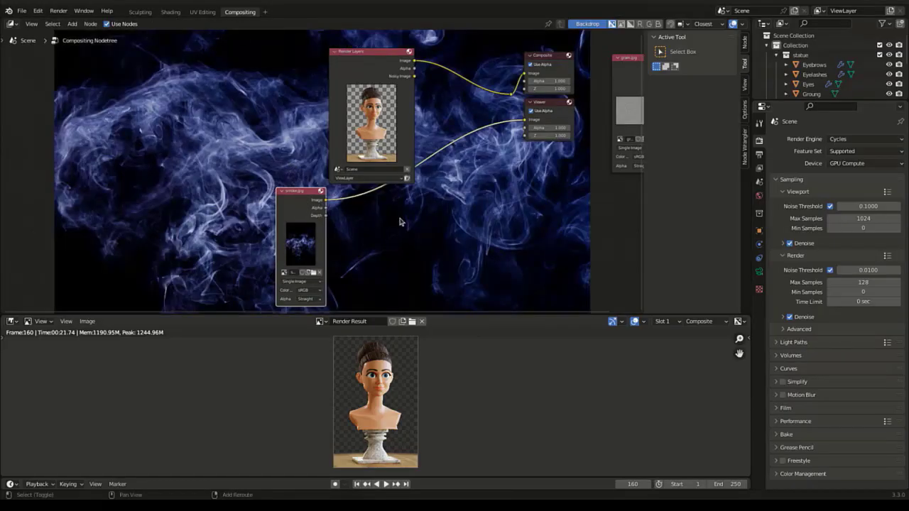
pyautogui.hotkey('shift', 'a')
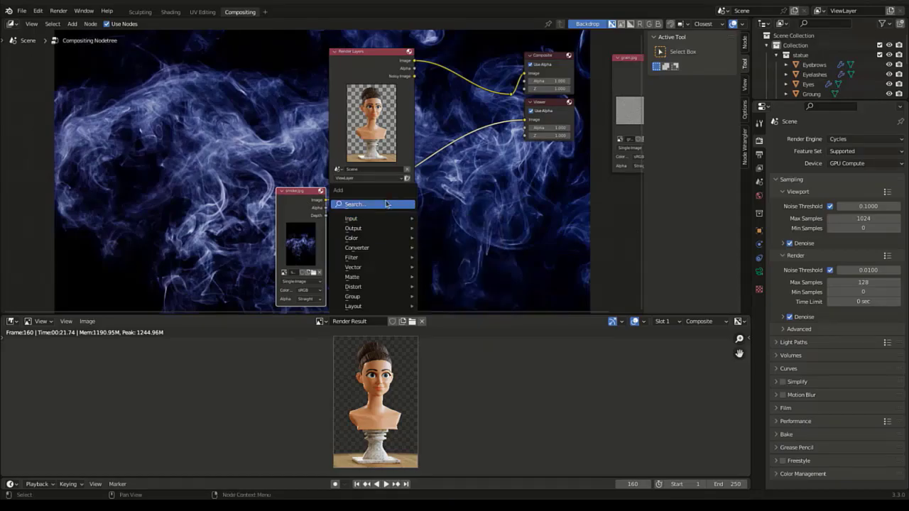
pyautogui.click(382, 205)
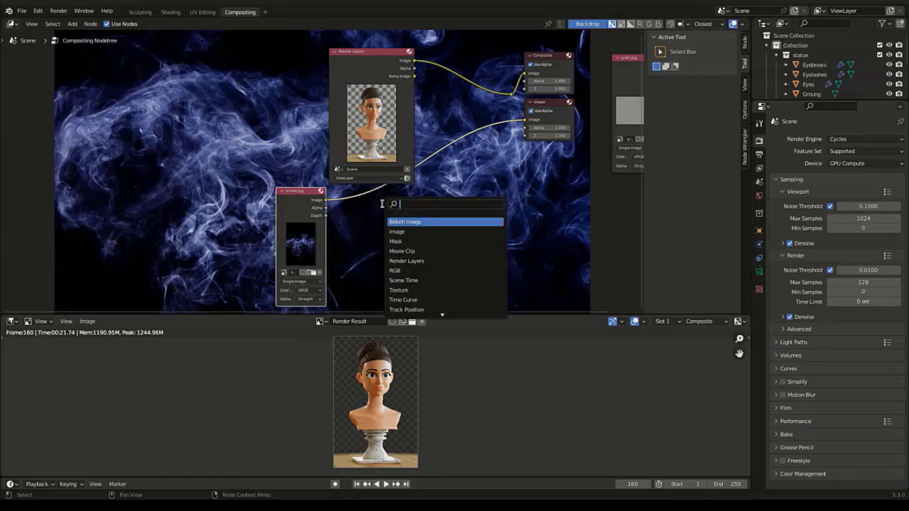
pyautogui.write('rgb')
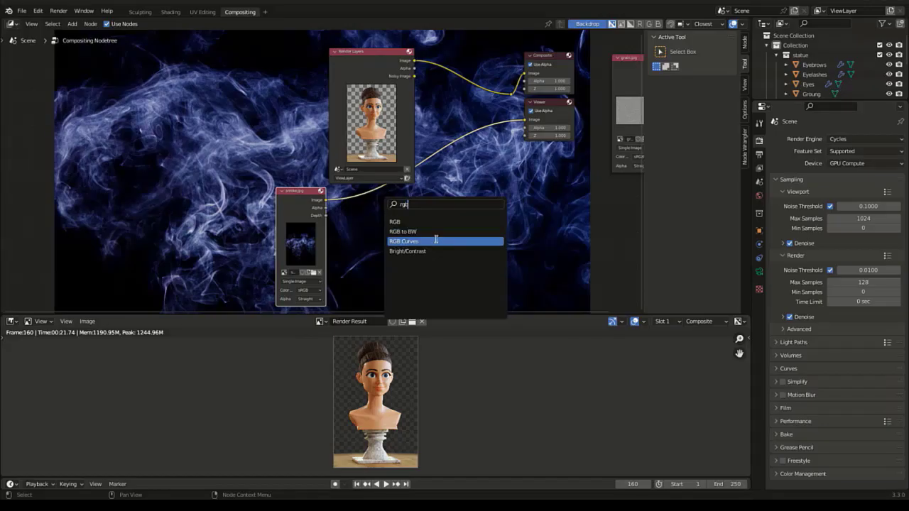
pyautogui.click(404, 242)
pyautogui.click(396, 232)
pyautogui.moveTo(305, 197); pyautogui.dragTo(310, 206)
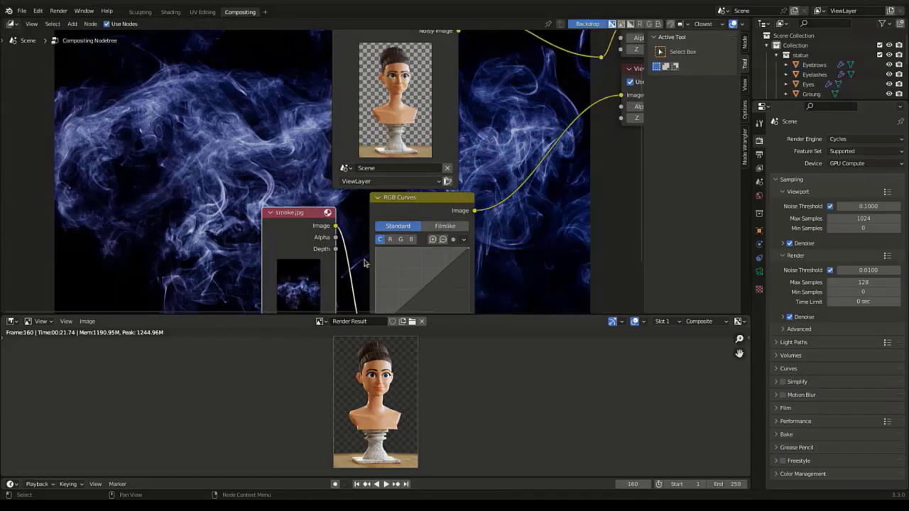
# Add a lower control point to the blue channel of the RGB Curves node at X 0.3, Y 0.2
pyautogui.scroll(2, 377, 259)
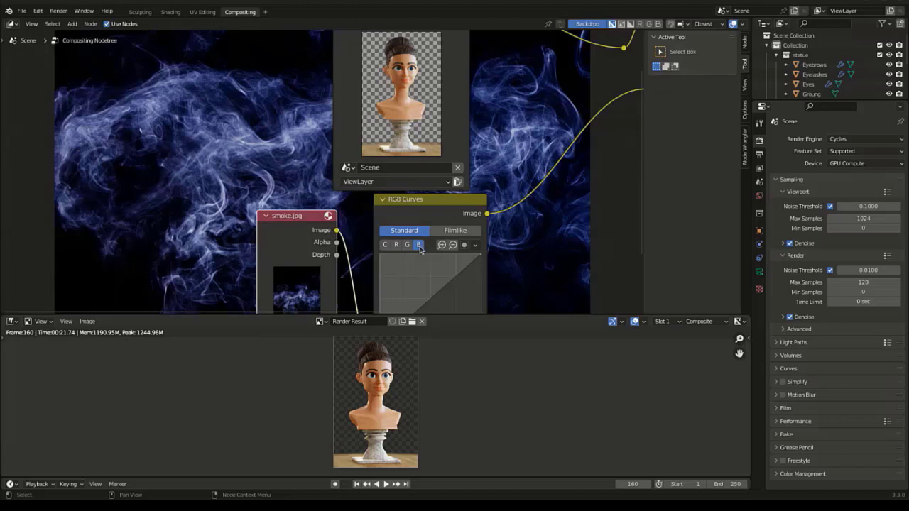
pyautogui.moveTo(416, 247); pyautogui.dragTo(398, 196, button='middle')
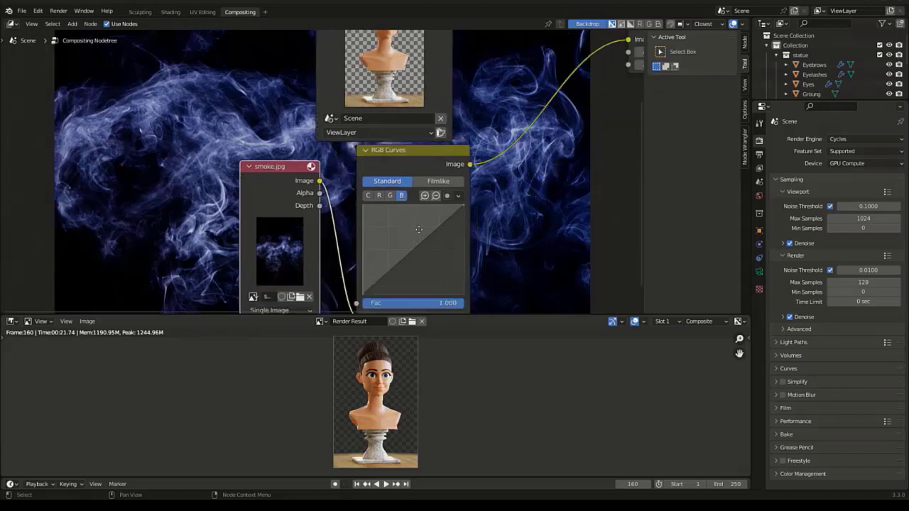
pyautogui.click(392, 267)
pyautogui.moveTo(429, 272); pyautogui.dragTo(421, 252, button='middle')
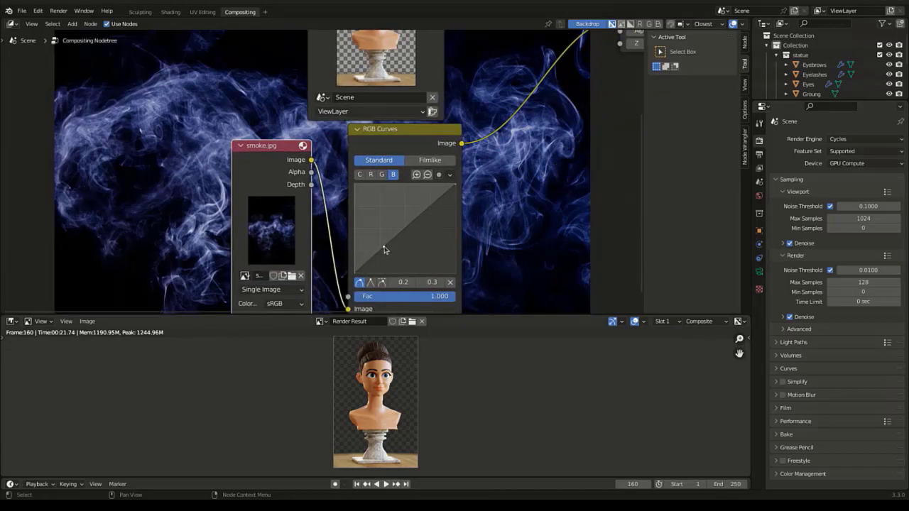
pyautogui.click(402, 282)
pyautogui.write('0.3')
pyautogui.click(432, 282)
pyautogui.write('0.2')
pyautogui.press('Return')
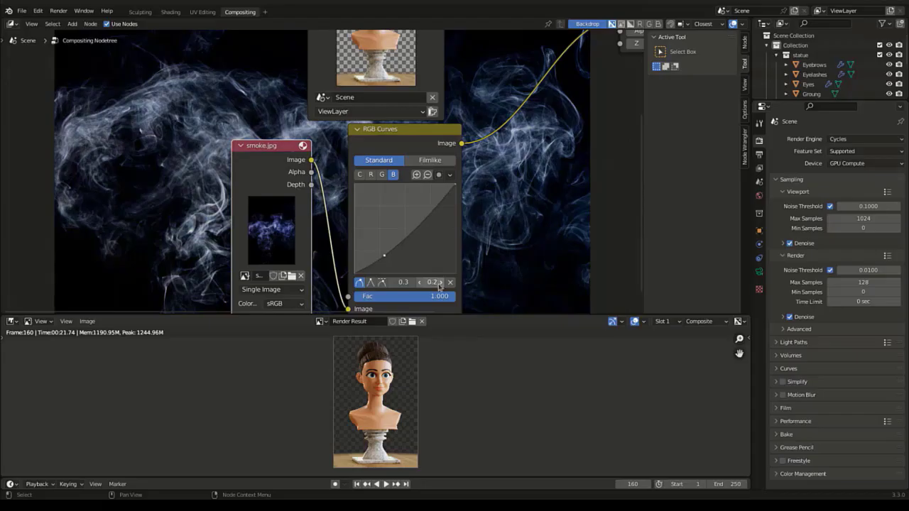
# Add an upper blue-channel point at X 0.6, Y 0.7, and compare the smoke with the RGB Curves node muted and unmuted
pyautogui.click(427, 215)
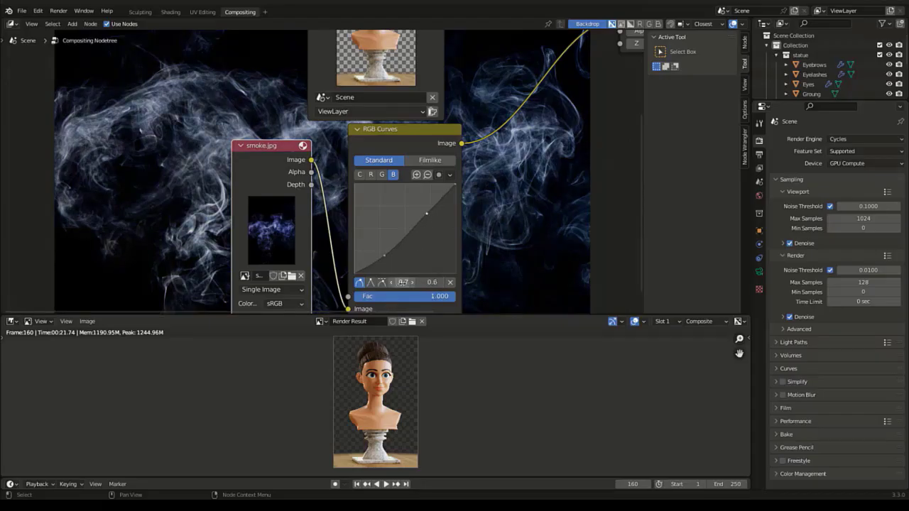
pyautogui.click(402, 282)
pyautogui.write('0.6')
pyautogui.press('Return')
pyautogui.click(428, 283)
pyautogui.write('0')
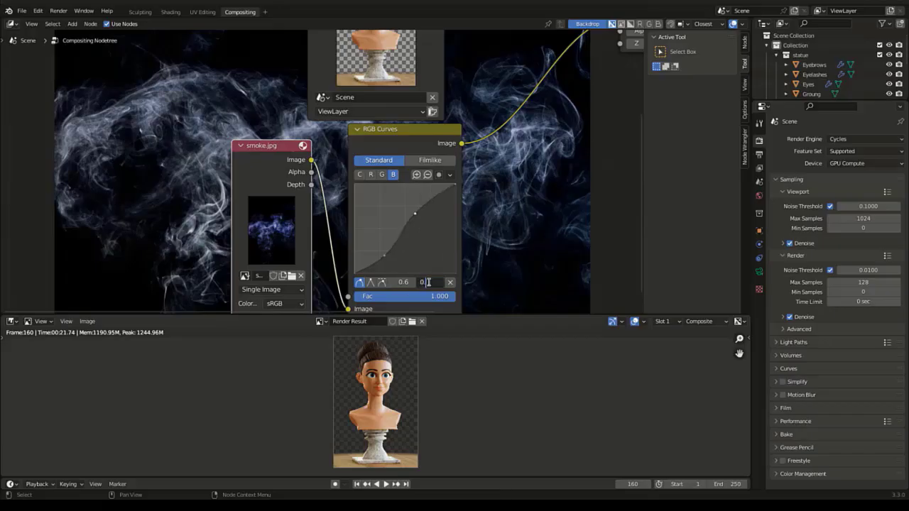
pyautogui.write('.7')
pyautogui.press('Return')
pyautogui.click(407, 131)
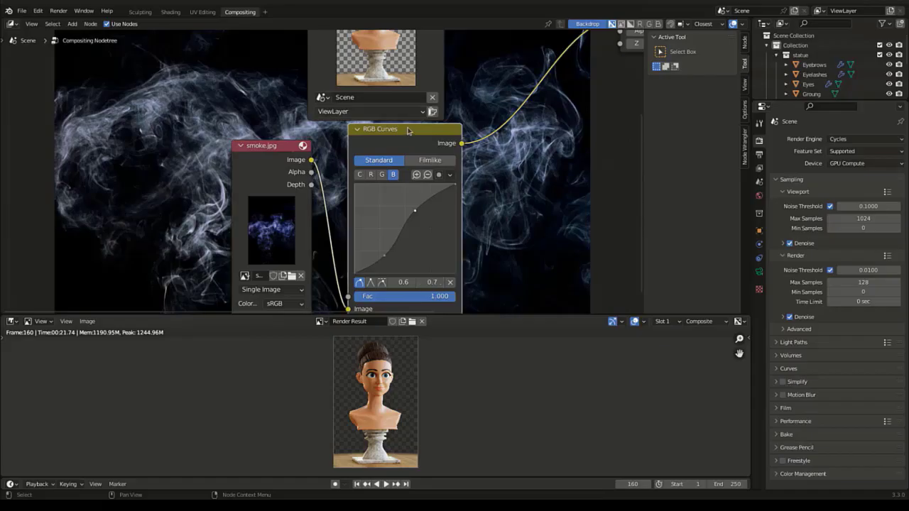
pyautogui.press('m')
pyautogui.press('m')
# Insert a Blur node on the link between the RGB Curves and Viewer nodes
pyautogui.scroll(-8, 416, 189)
pyautogui.moveTo(449, 184); pyautogui.dragTo(417, 210, button='middle')
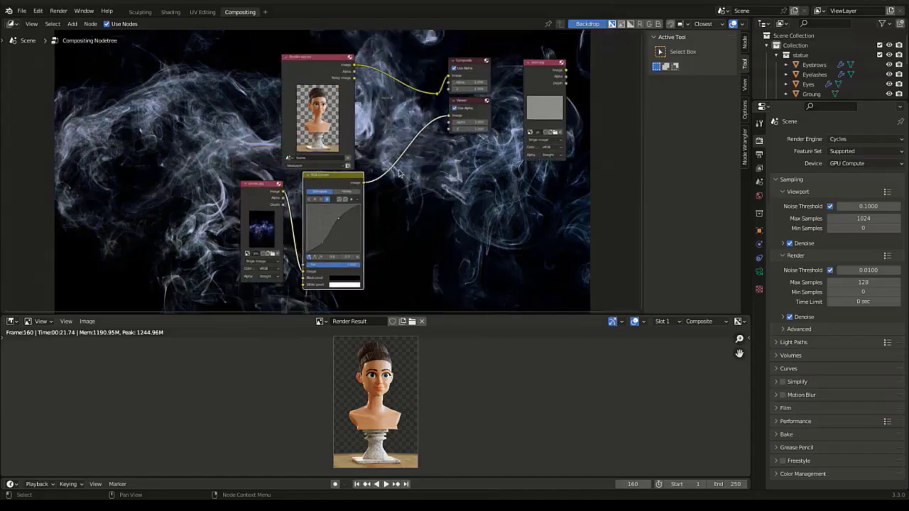
pyautogui.hotkey('shift', 'a')
pyautogui.click(400, 174)
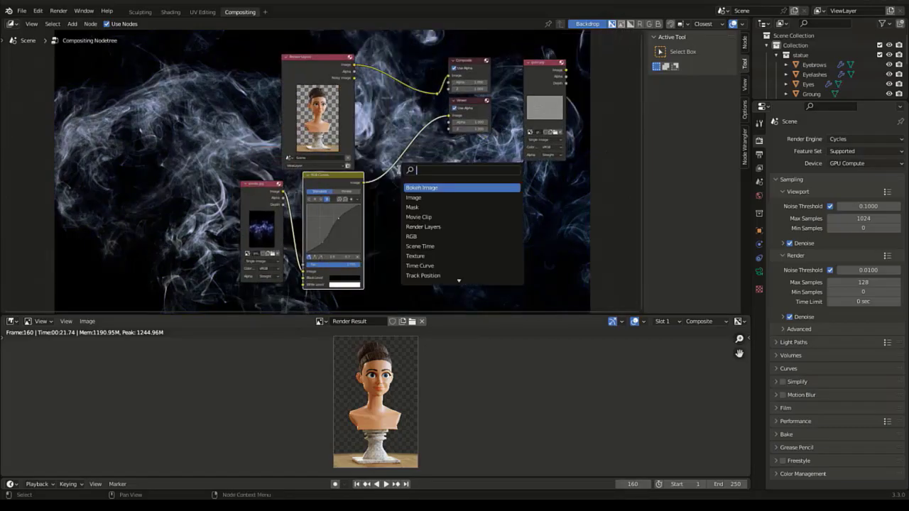
pyautogui.write('blur')
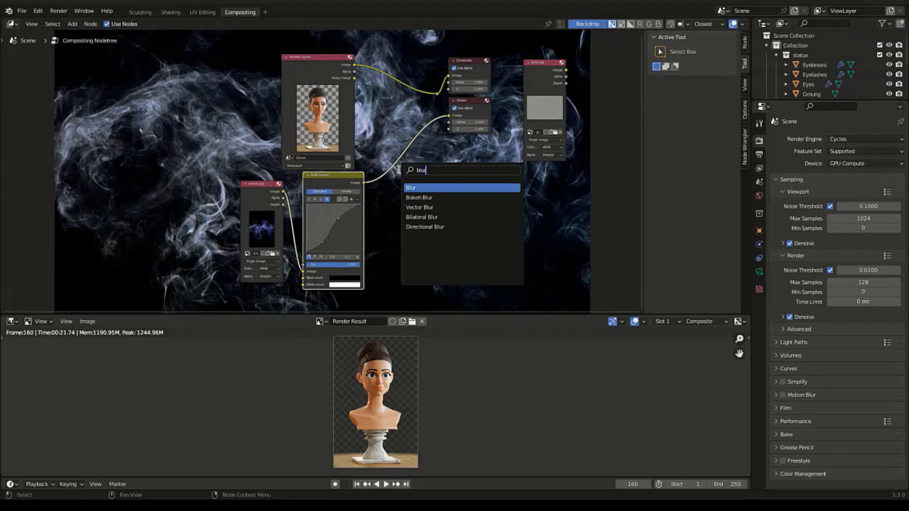
pyautogui.click(427, 187)
pyautogui.click(418, 181)
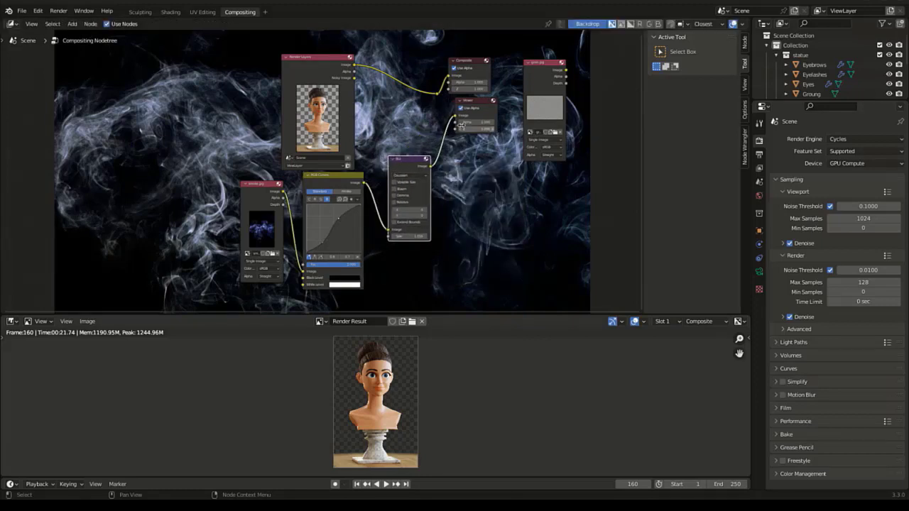
# Move the grain, Composite and Viewer nodes farther from Render Layers to make room for another node
pyautogui.moveTo(328, 34); pyautogui.dragTo(340, 71, button='middle')
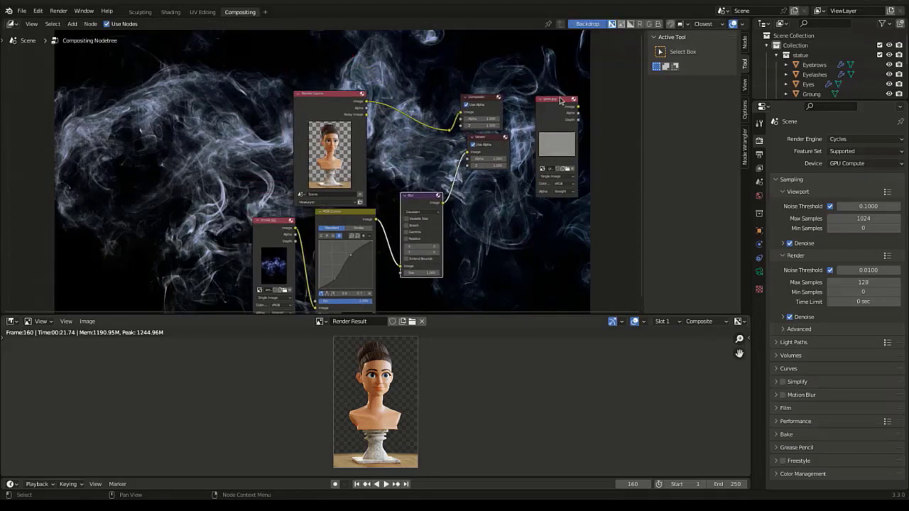
pyautogui.moveTo(561, 100); pyautogui.dragTo(577, 99)
pyautogui.moveTo(480, 98); pyautogui.dragTo(520, 96)
pyautogui.moveTo(488, 137); pyautogui.dragTo(526, 136)
# Insert an Alpha Over node on the link between Render Layers and the output reroute
pyautogui.hotkey('shift', 'a')
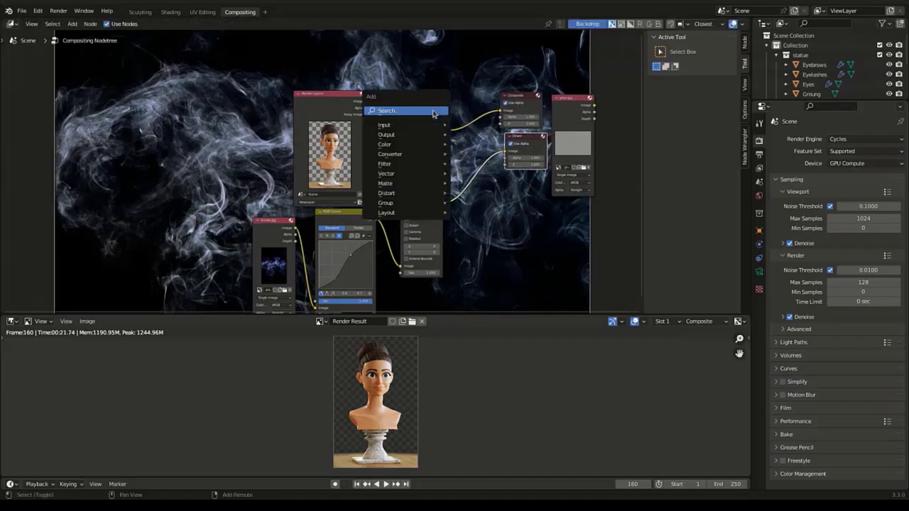
pyautogui.click(434, 112)
pyautogui.write('l')
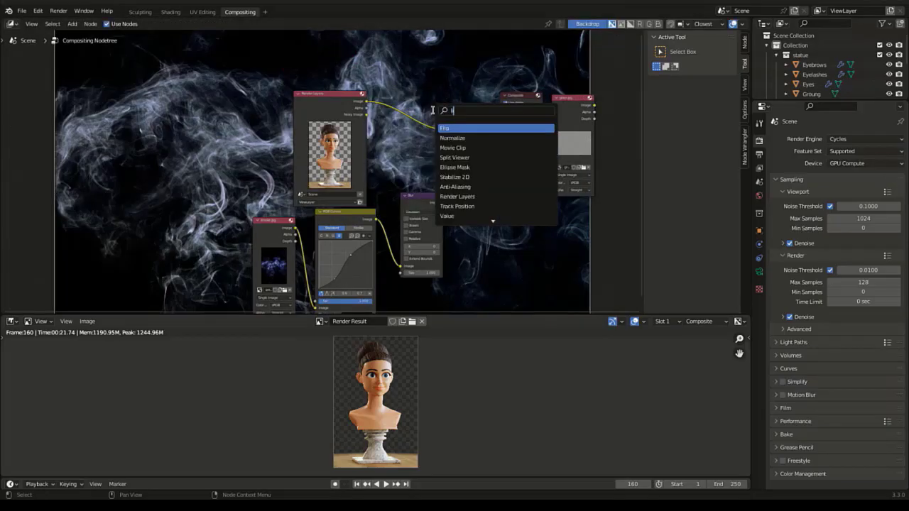
pyautogui.write('alpha')
pyautogui.press('Return')
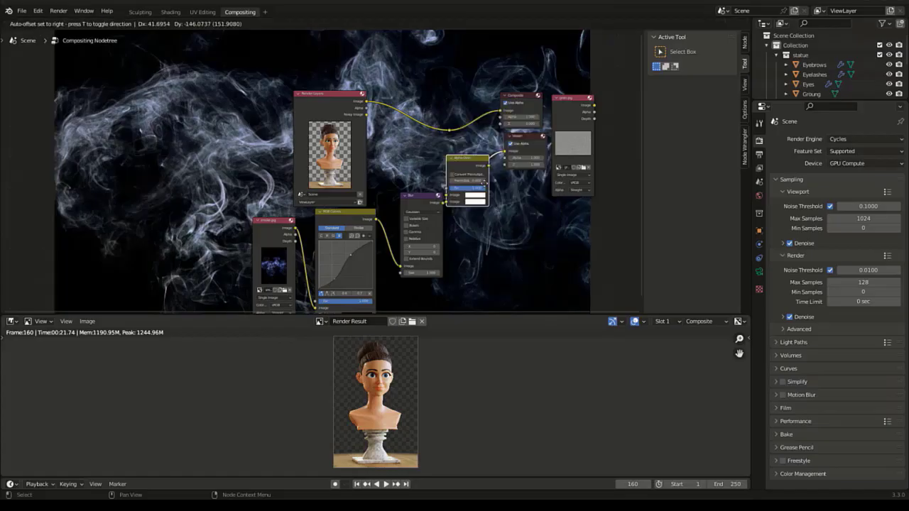
pyautogui.click(437, 138)
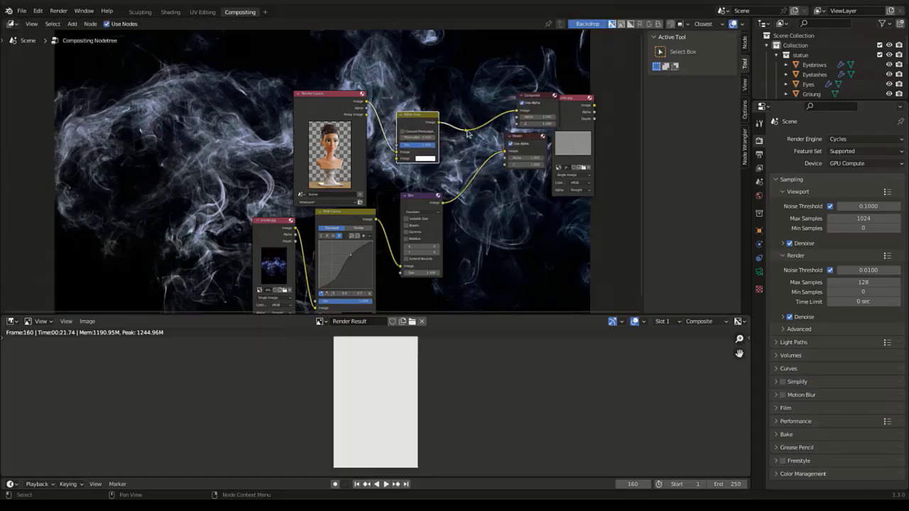
# Link the output reroute to the Viewer and connect Blur to Alpha Over's first image input, with Render Layers in the second
pyautogui.moveTo(467, 132); pyautogui.dragTo(505, 152)
pyautogui.moveTo(418, 116); pyautogui.dragTo(429, 119)
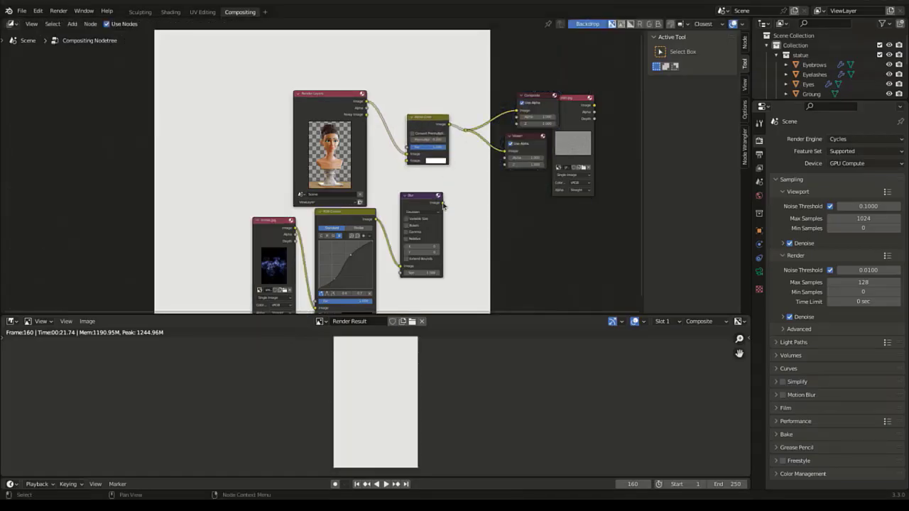
pyautogui.moveTo(444, 204); pyautogui.dragTo(415, 157)
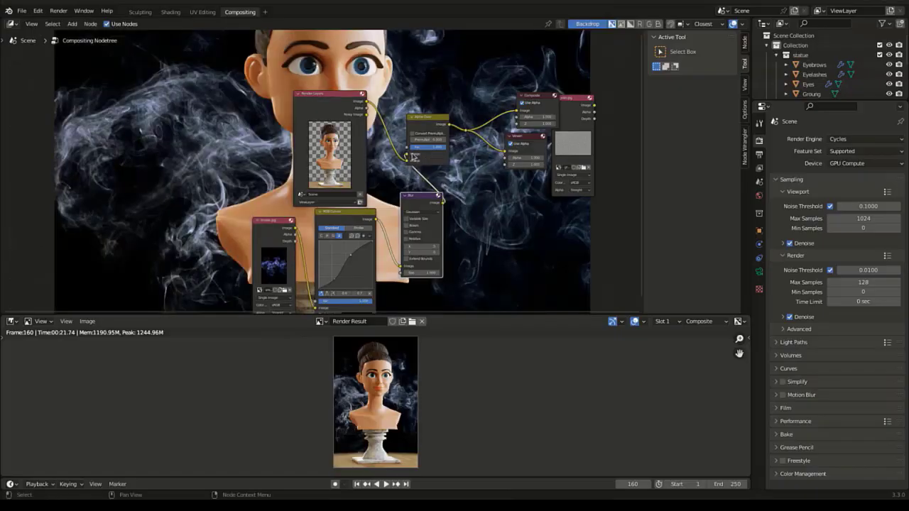
pyautogui.moveTo(421, 124); pyautogui.dragTo(428, 123)
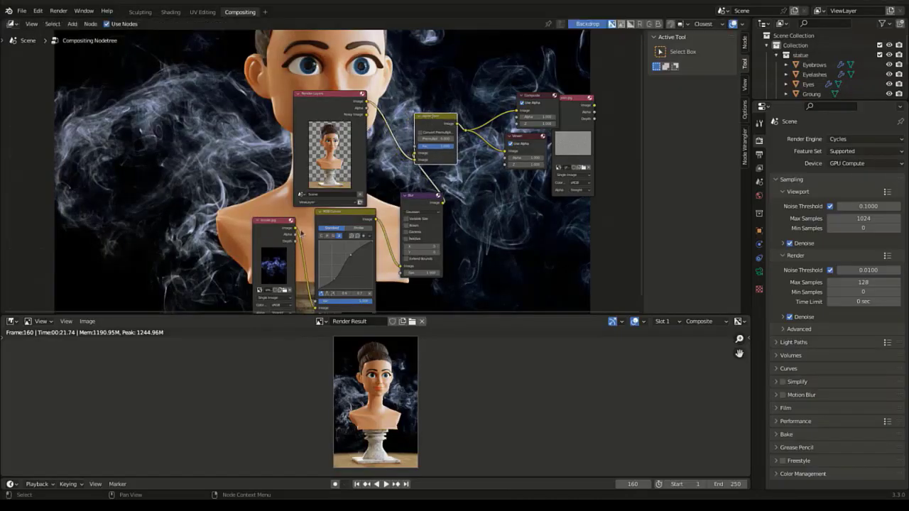
# Move the smoke, RGB Curves and Blur nodes together so they sit below Render Layers and before Alpha Over
pyautogui.moveTo(218, 227); pyautogui.dragTo(479, 259)
pyautogui.press('g')
pyautogui.click(404, 269)
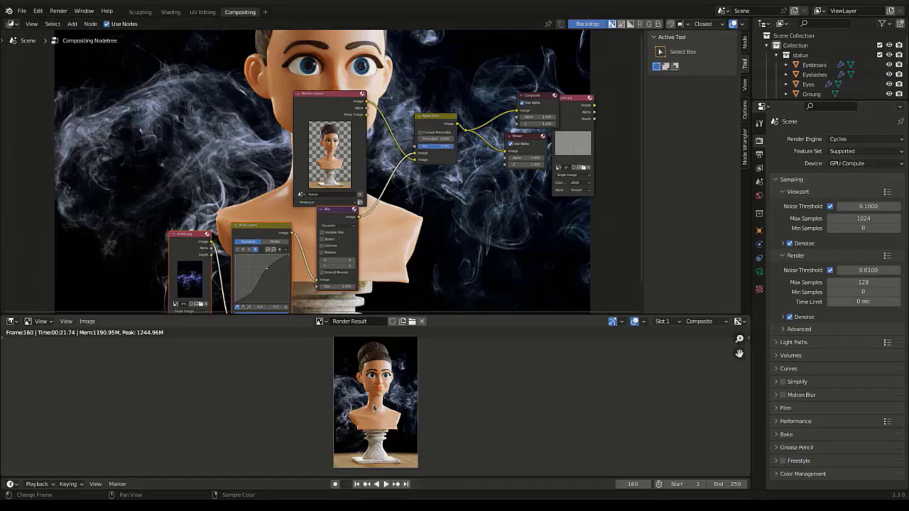
# Increase the Blur node's X and Y size to soften the smoke behind the bust, and inspect the render result
pyautogui.scroll(7, 354, 424)
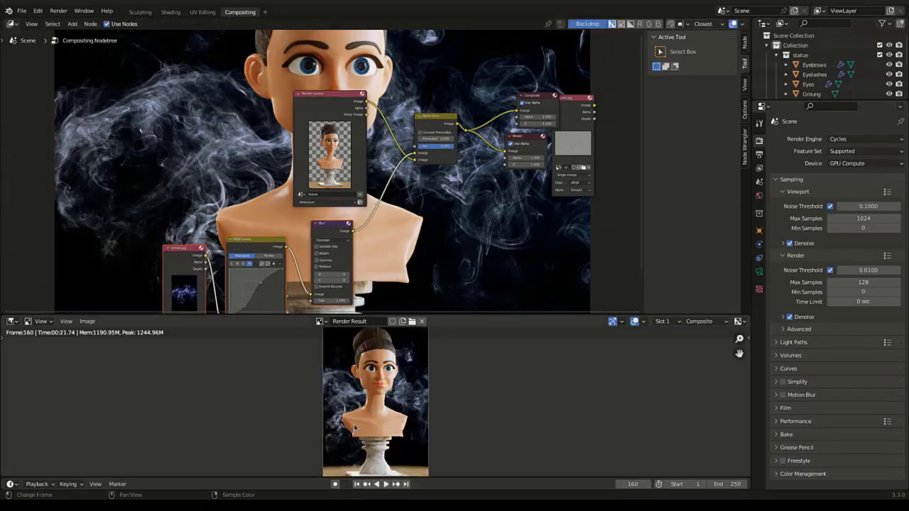
pyautogui.press('Home')
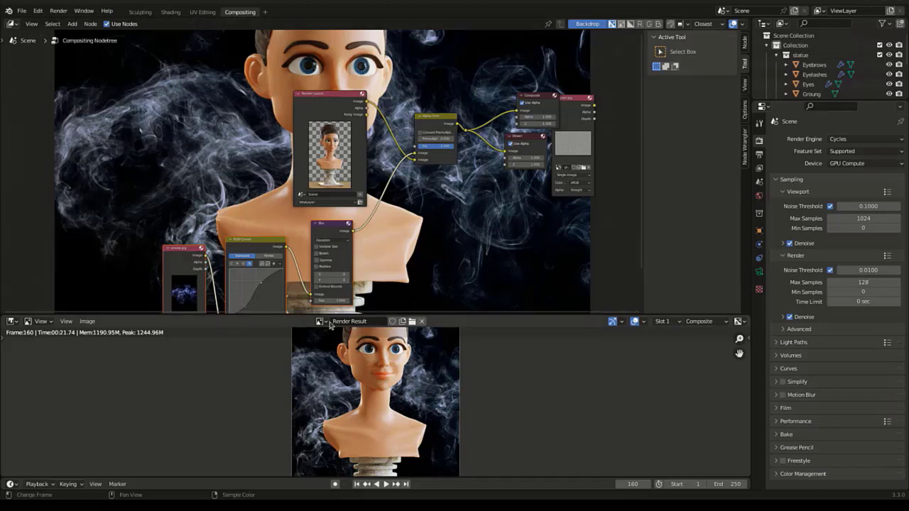
pyautogui.click(336, 275)
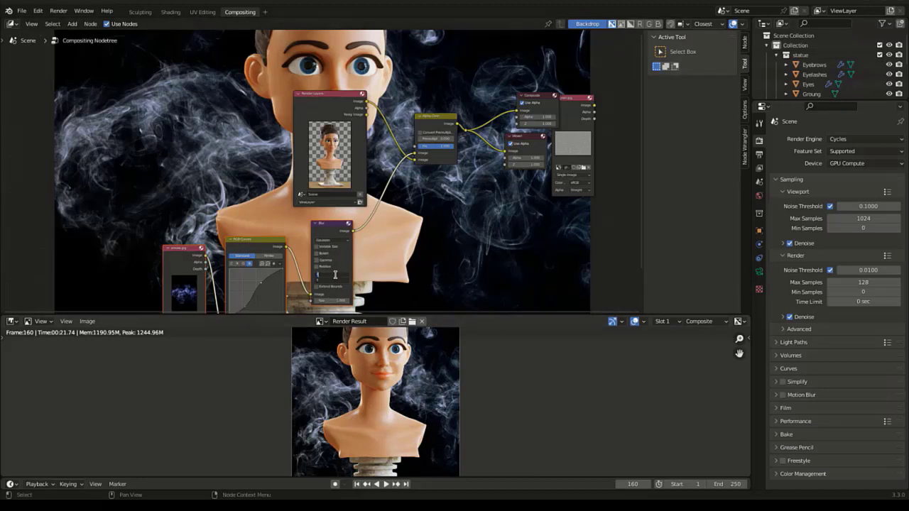
pyautogui.press('Return')
pyautogui.scroll(-2, 398, 401)
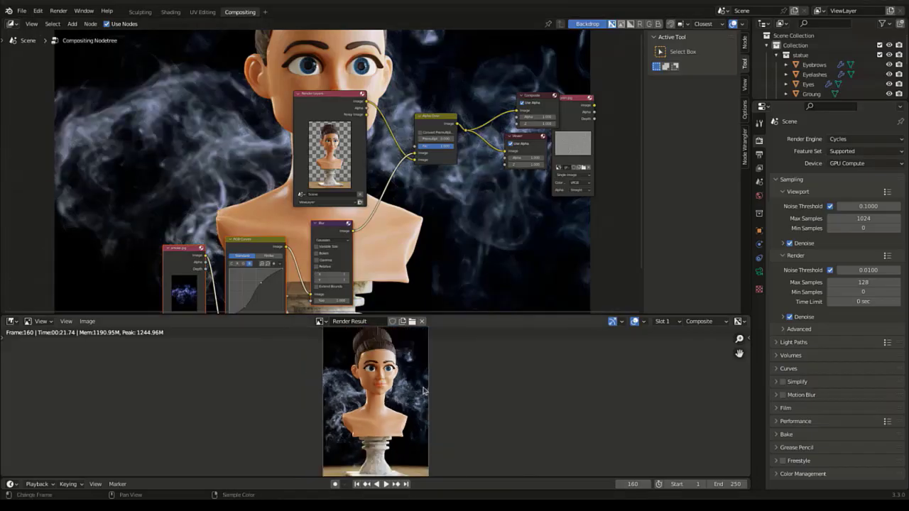
pyautogui.moveTo(379, 412); pyautogui.dragTo(379, 421, button='middle')
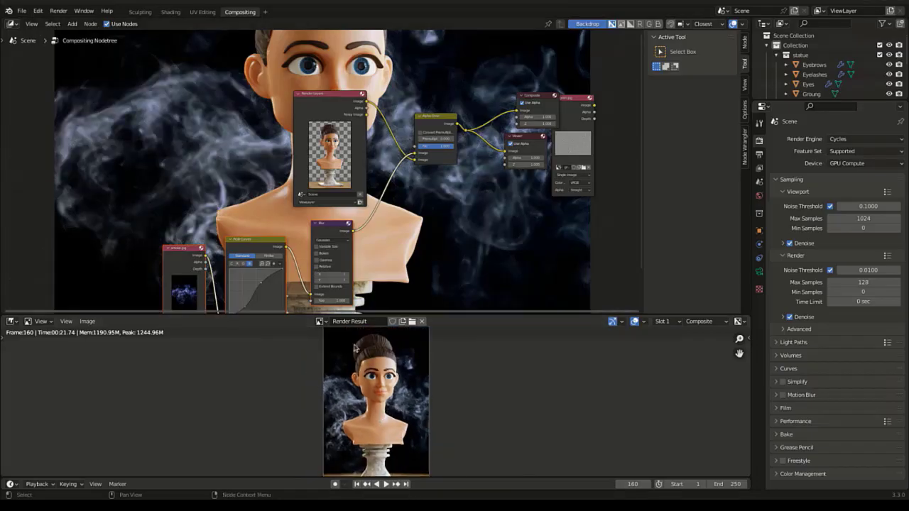
# Nudge the Blur node lower beside the RGB Curves node and leave it expanded
pyautogui.moveTo(260, 246)
pyautogui.mouseDown()
pyautogui.moveTo(267, 241)
pyautogui.moveTo(261, 247)
pyautogui.mouseUp()
pyautogui.click(317, 225)
pyautogui.moveTo(321, 229); pyautogui.dragTo(313, 248)
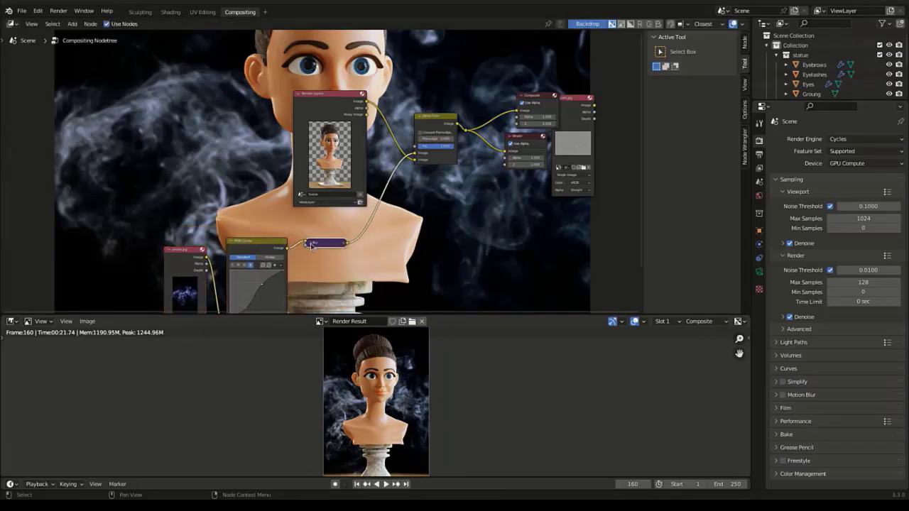
pyautogui.click(311, 245)
# Insert a Scale node between Blur and Alpha Over and set its space to Render Size
pyautogui.hotkey('shift', 'a')
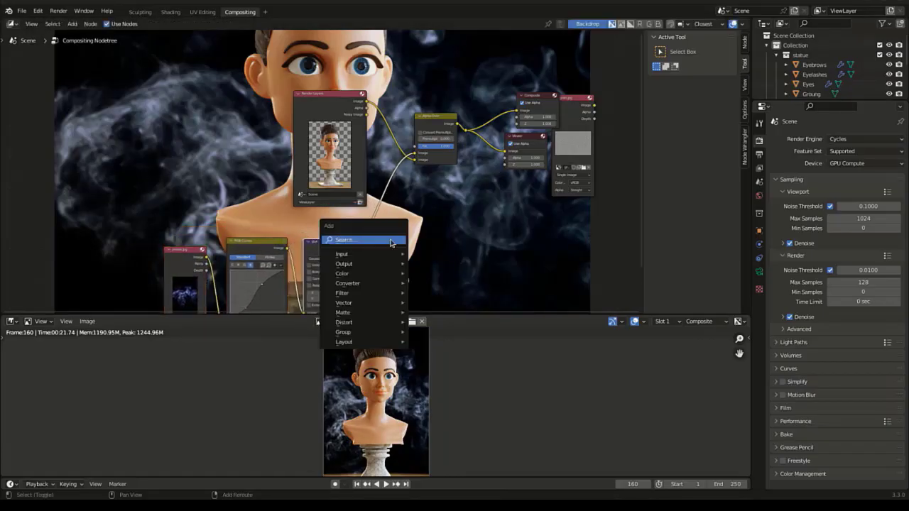
pyautogui.write('sc')
pyautogui.press('Return')
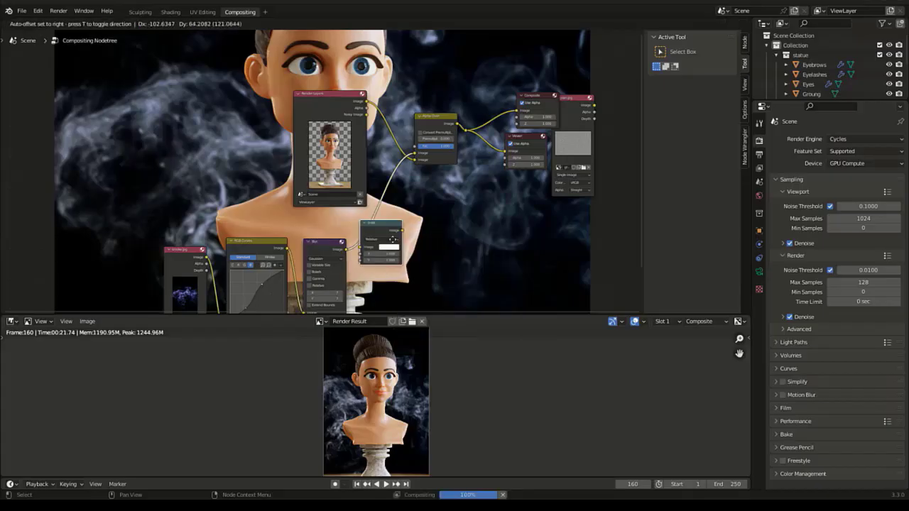
pyautogui.click(390, 243)
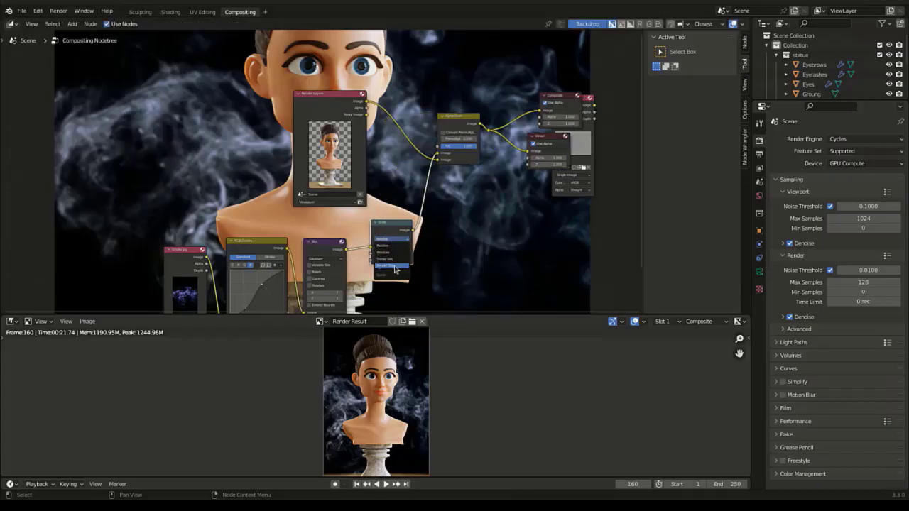
pyautogui.click(395, 267)
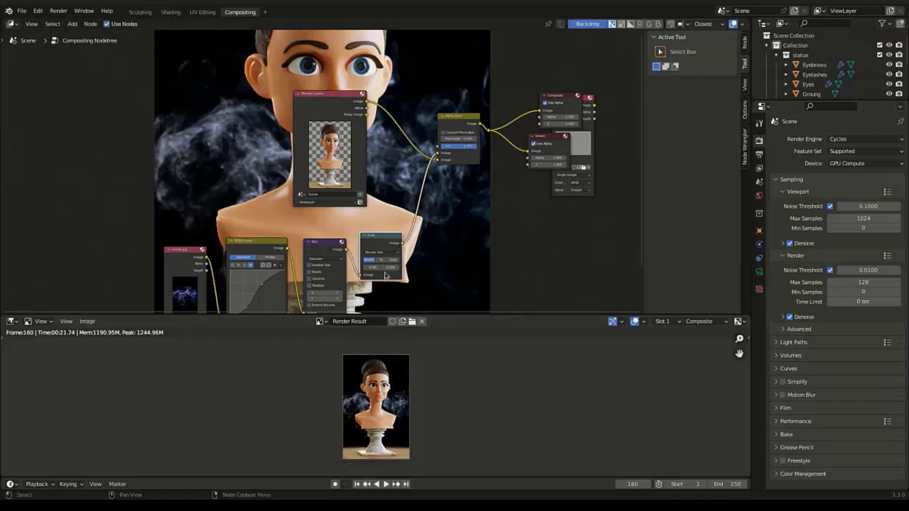
# Insert a Transform node on the link between the Scale and Alpha Over nodes
pyautogui.hotkey('shift', 'a')
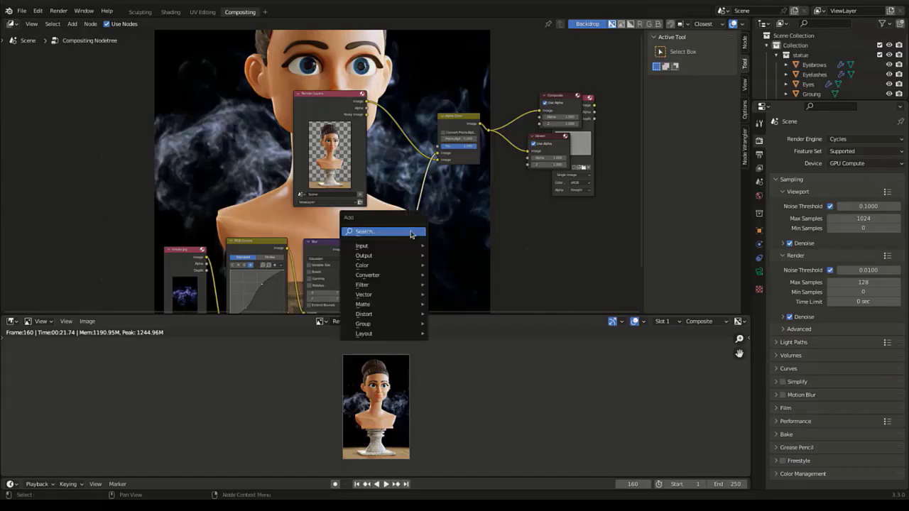
pyautogui.click(412, 231)
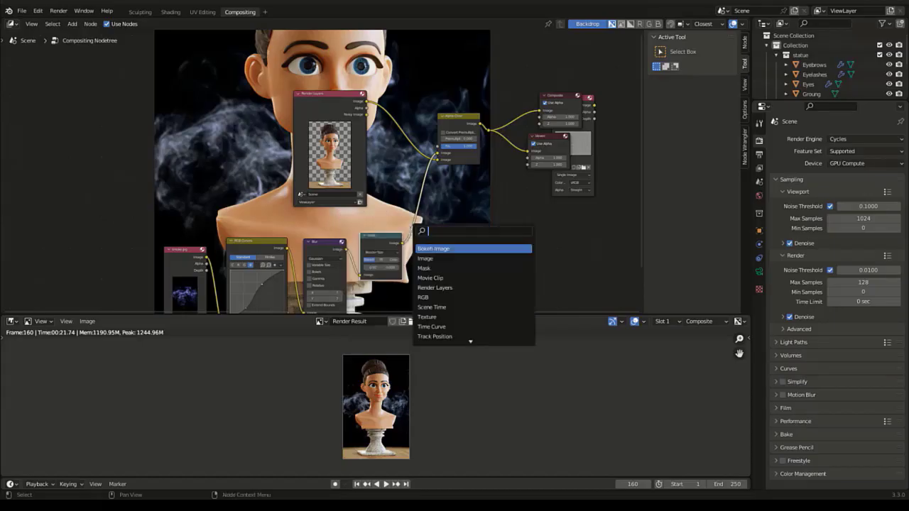
pyautogui.write('tr')
pyautogui.click(455, 248)
pyautogui.click(443, 226)
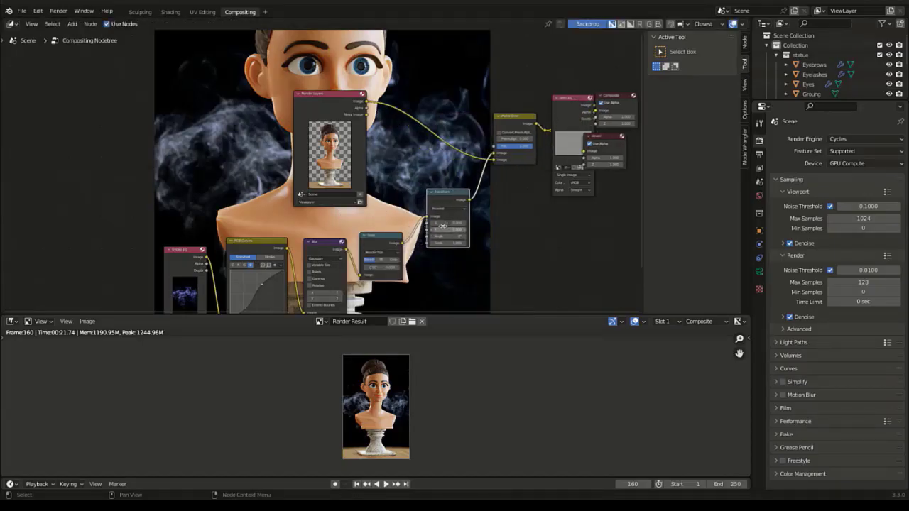
# Set the Transform node's scale to 1.9 and its angle to 180° to enlarge and flip the smoke background
pyautogui.scroll(7, 443, 225)
pyautogui.moveTo(478, 211); pyautogui.dragTo(419, 178, button='middle')
pyautogui.moveTo(485, 240); pyautogui.dragTo(472, 233, button='middle')
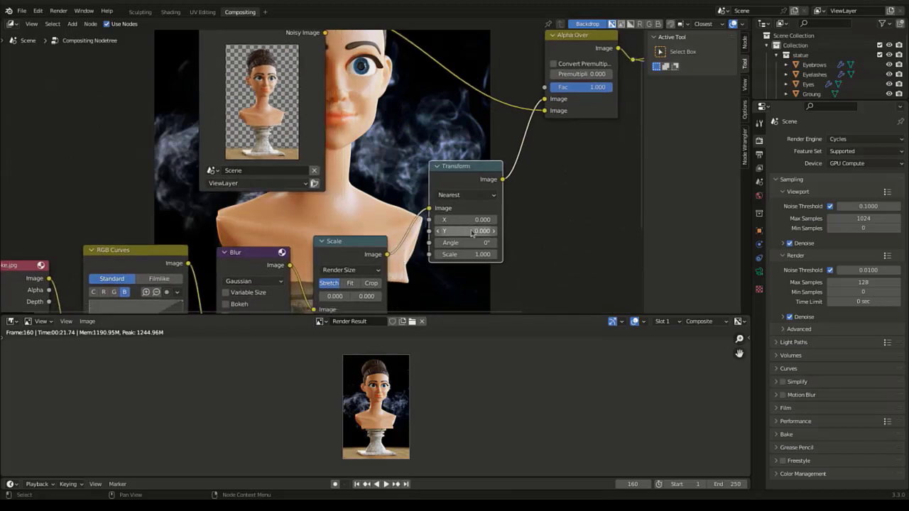
pyautogui.click(461, 255)
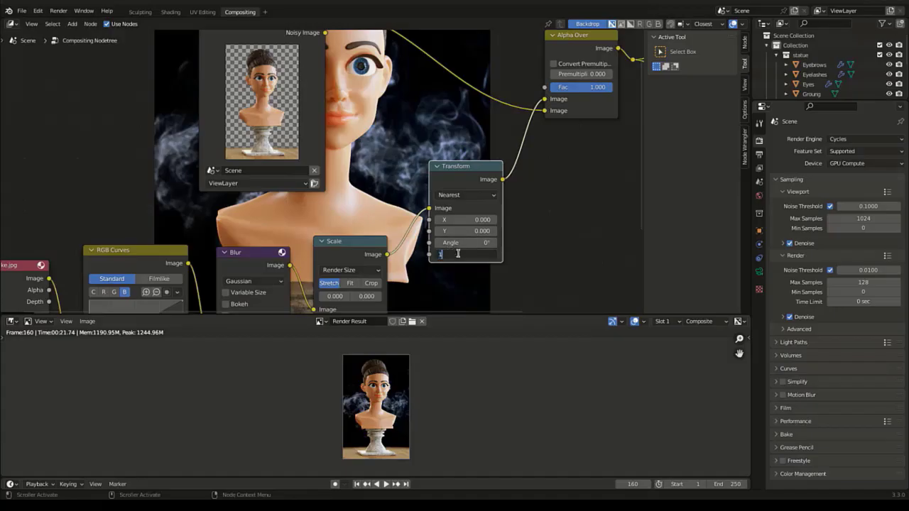
pyautogui.write('1.9')
pyautogui.press('Return')
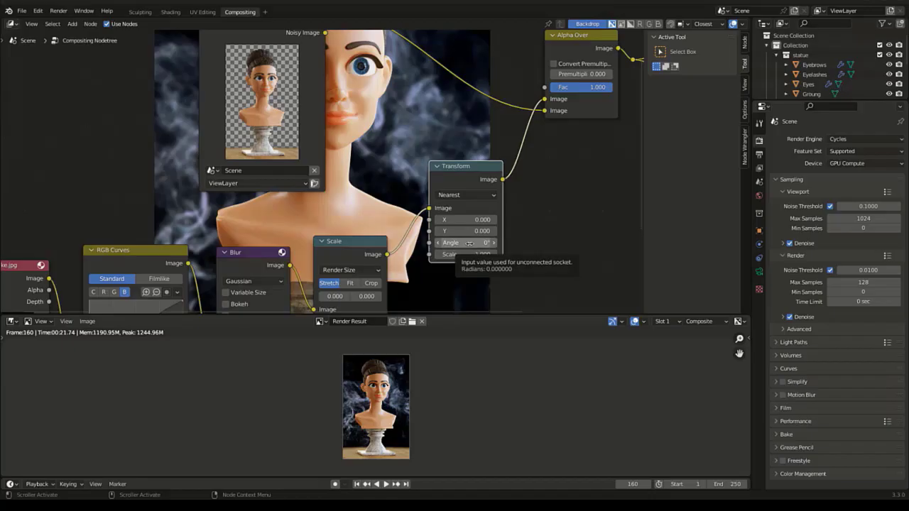
pyautogui.scroll(3, 353, 454)
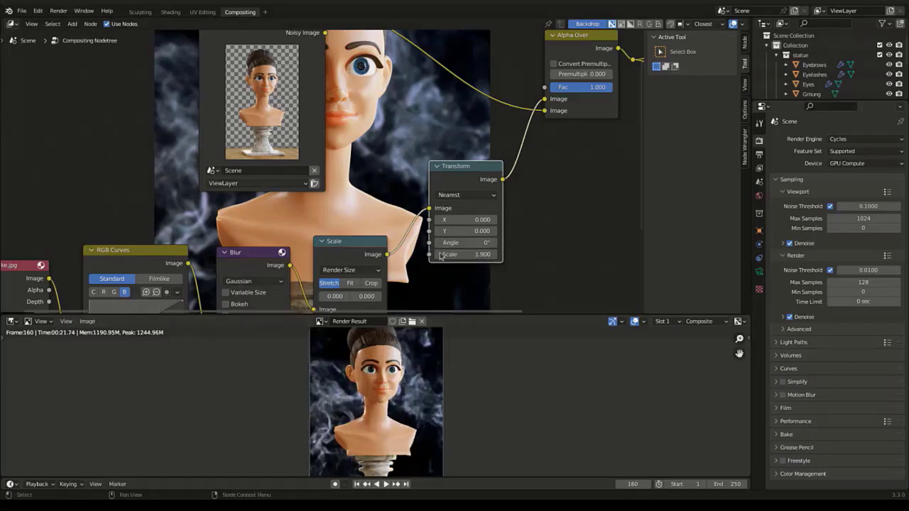
pyautogui.click(466, 243)
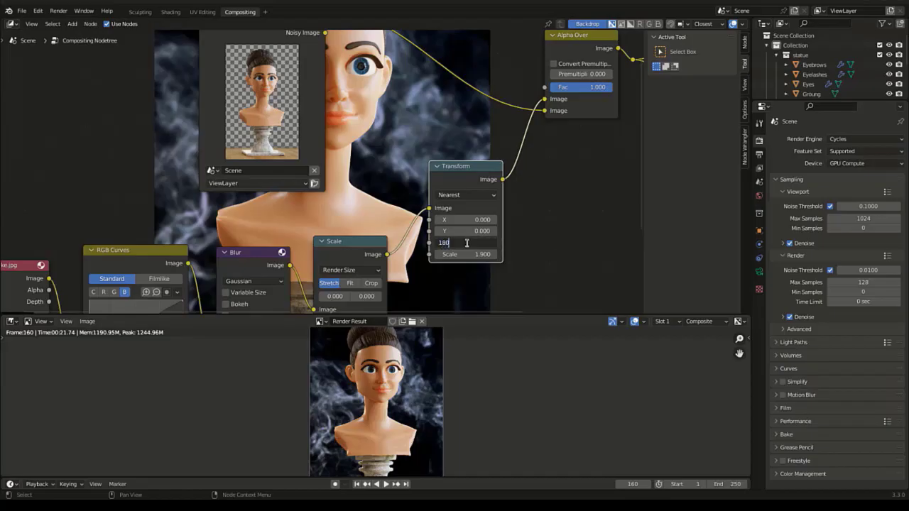
pyautogui.press('Return')
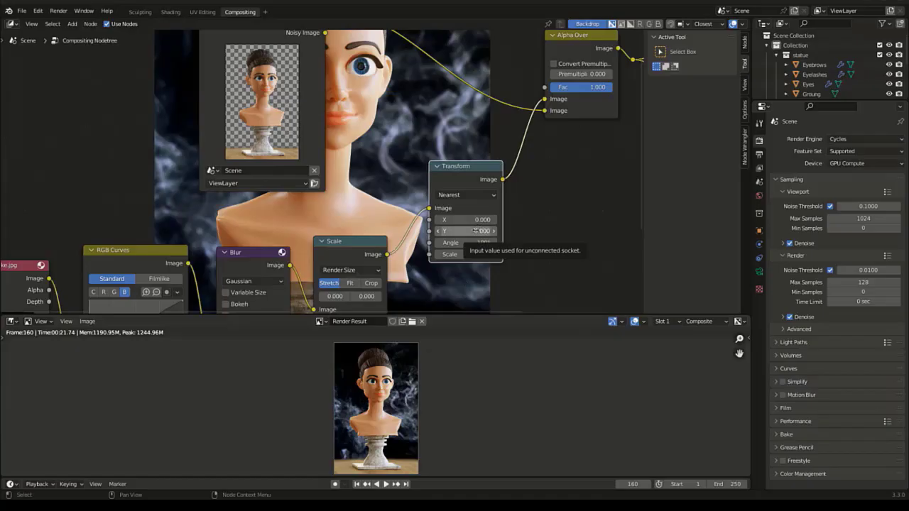
# Set the Transform node's Y offset to about -248.6 and move the node closer to the Scale node
pyautogui.moveTo(483, 231); pyautogui.dragTo(440, 230)
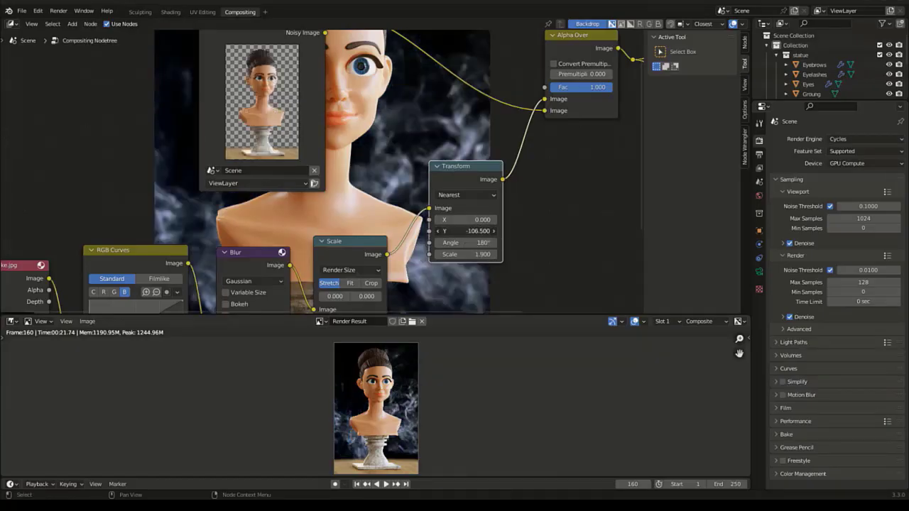
pyautogui.click(481, 231)
pyautogui.press('BackSpace')
pyautogui.press('Return')
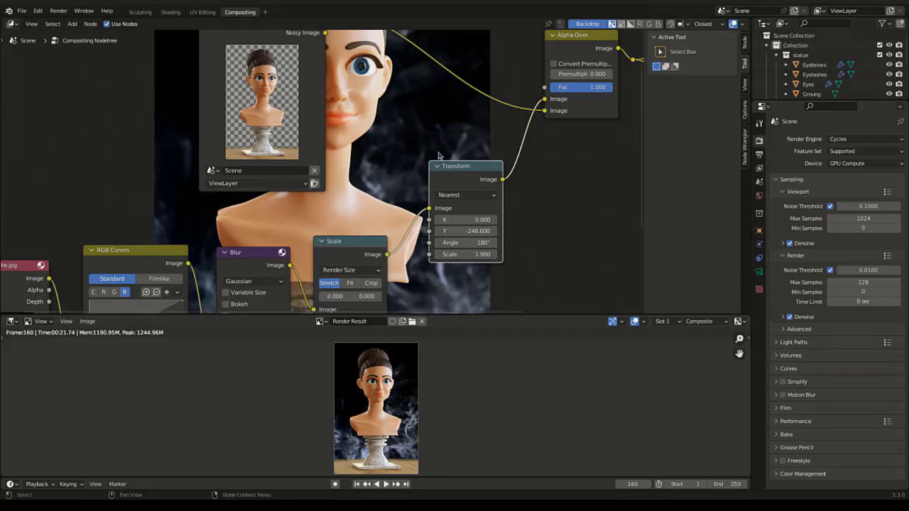
pyautogui.scroll(-3, 400, 425)
pyautogui.scroll(3, 400, 425)
pyautogui.moveTo(457, 175); pyautogui.dragTo(430, 219)
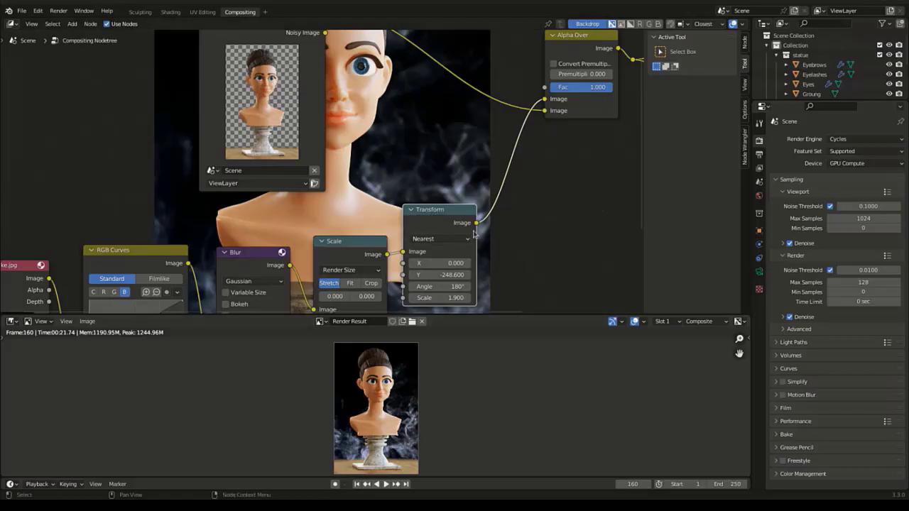
# Insert a Mix node between Transform and Alpha Over, and route the Transform output into its second Image input
pyautogui.hotkey('shift', 'a')
pyautogui.click(526, 185)
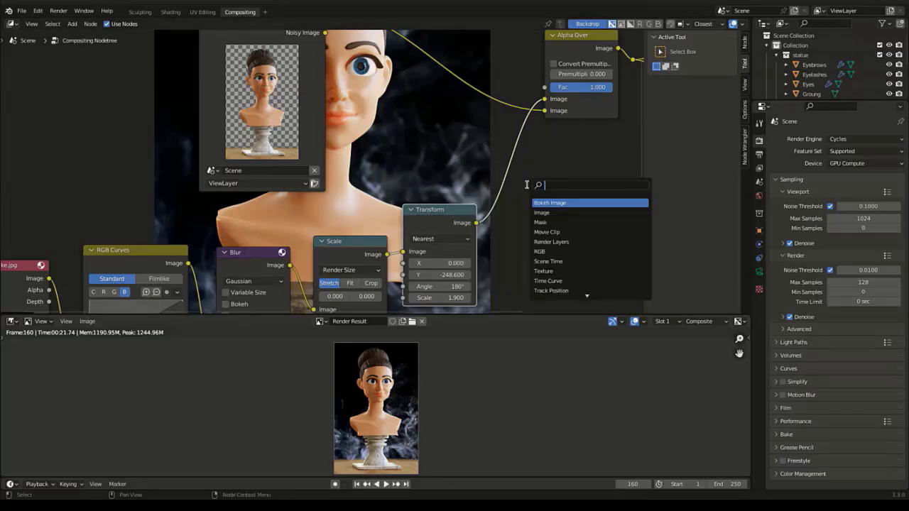
pyautogui.write('mix')
pyautogui.press('Return')
pyautogui.click(501, 178)
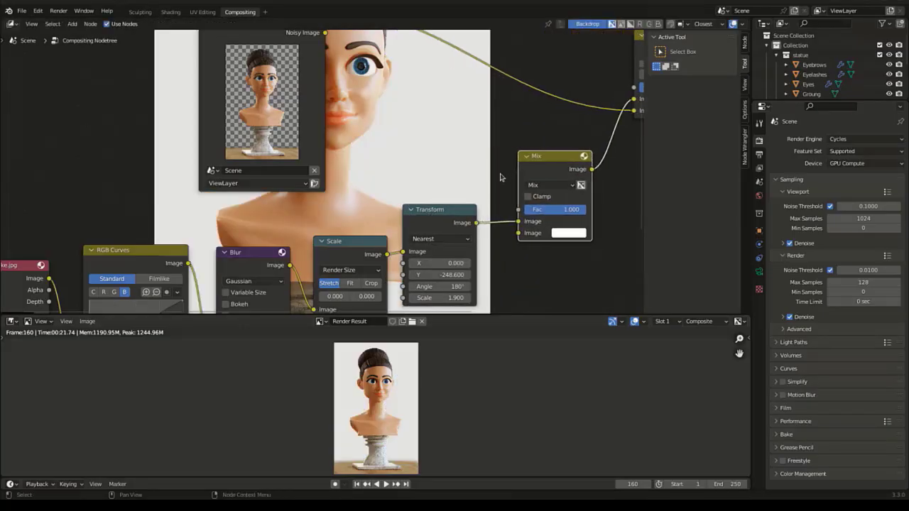
pyautogui.moveTo(537, 272); pyautogui.dragTo(486, 255, button='middle')
pyautogui.moveTo(466, 206)
pyautogui.mouseDown()
pyautogui.moveTo(444, 209)
pyautogui.moveTo(475, 218)
pyautogui.mouseUp()
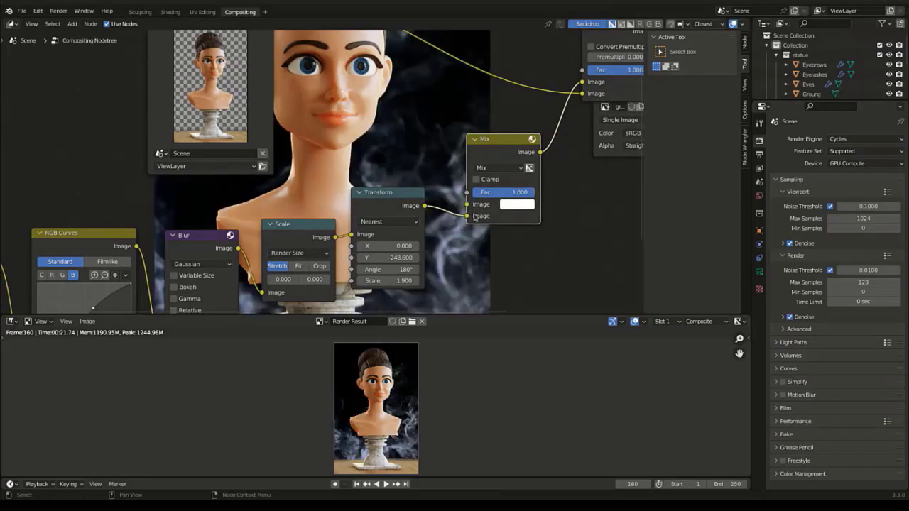
# Set the Mix node's first Image color to hex 181818
pyautogui.click(522, 206)
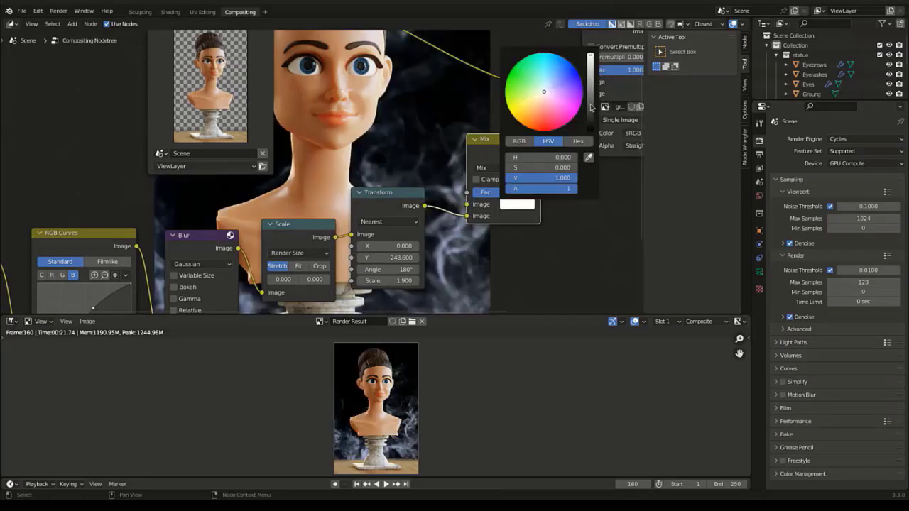
pyautogui.click(579, 141)
pyautogui.click(544, 156)
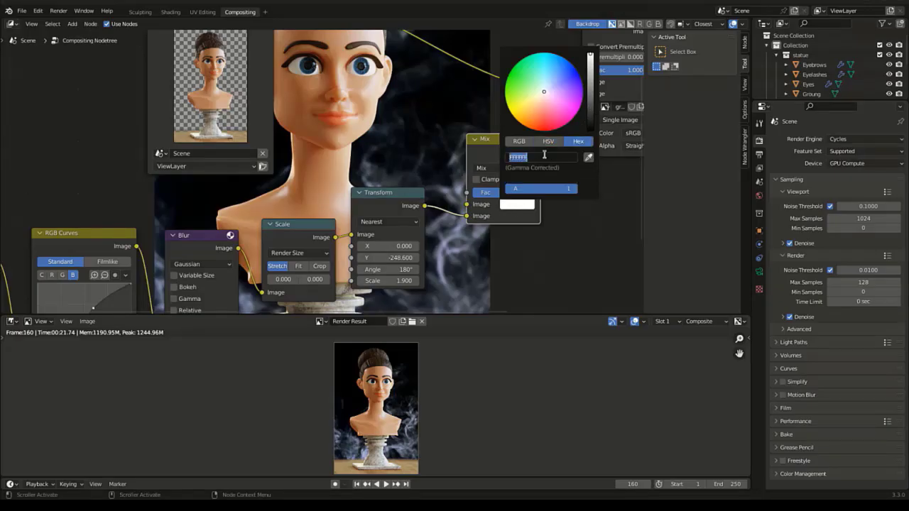
pyautogui.write('181818')
pyautogui.press('Return')
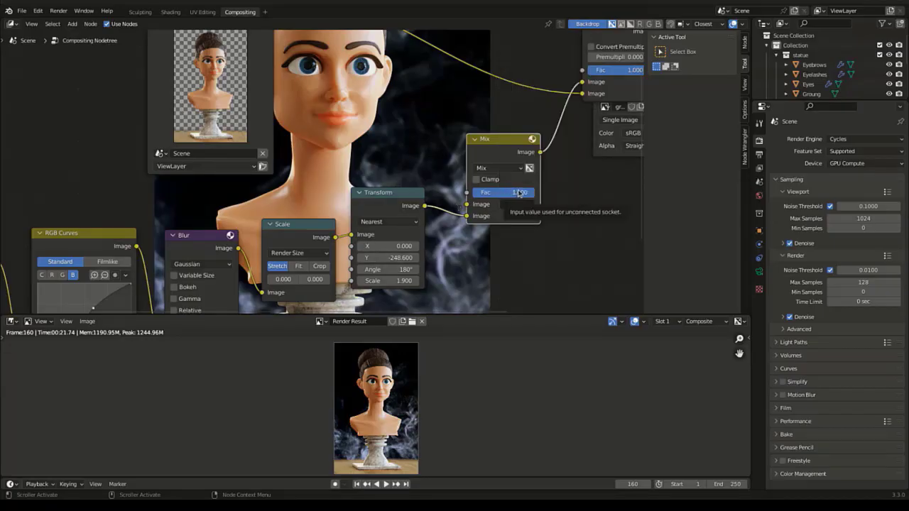
# Set the Mix node's Fac to 0.268 to darken the smoke
pyautogui.click(519, 192)
pyautogui.write('0.')
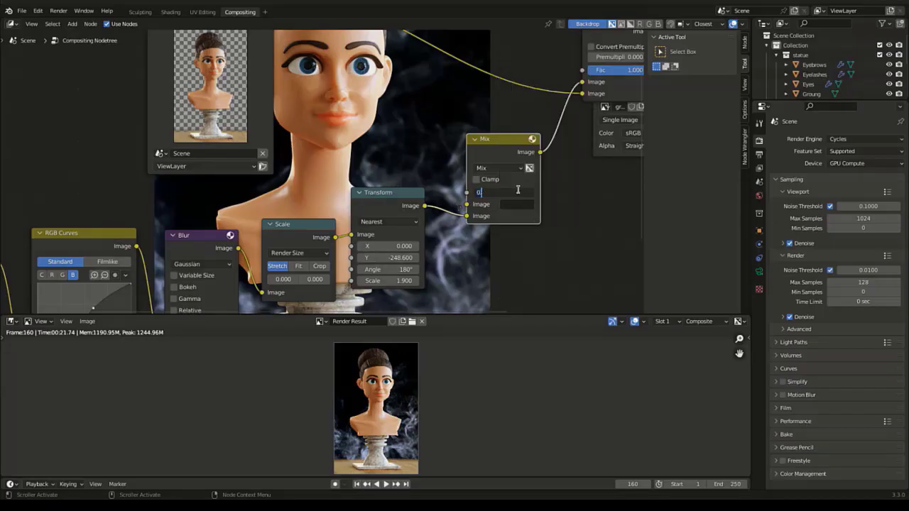
pyautogui.write('358')
pyautogui.press('Return')
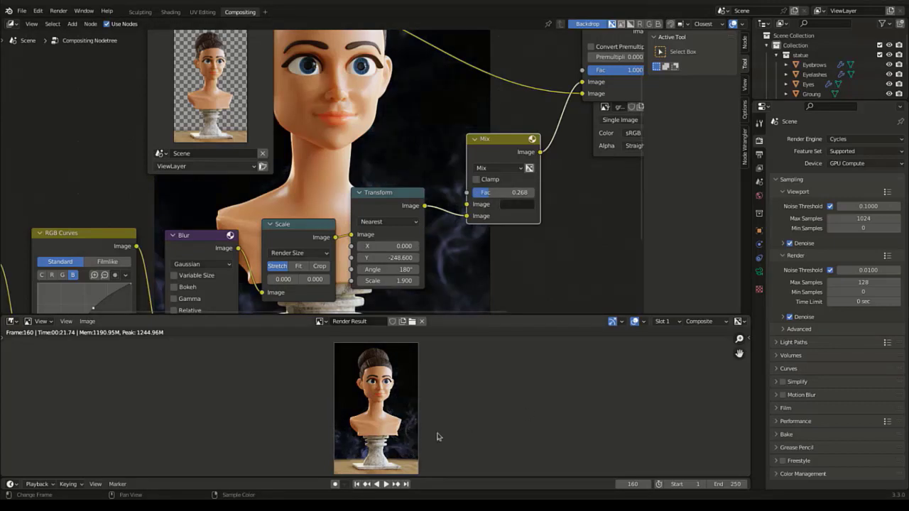
# Rearrange the Mix, Render Layers and grain image nodes to clear space between Alpha Over and the output nodes
pyautogui.scroll(-2, 320, 199)
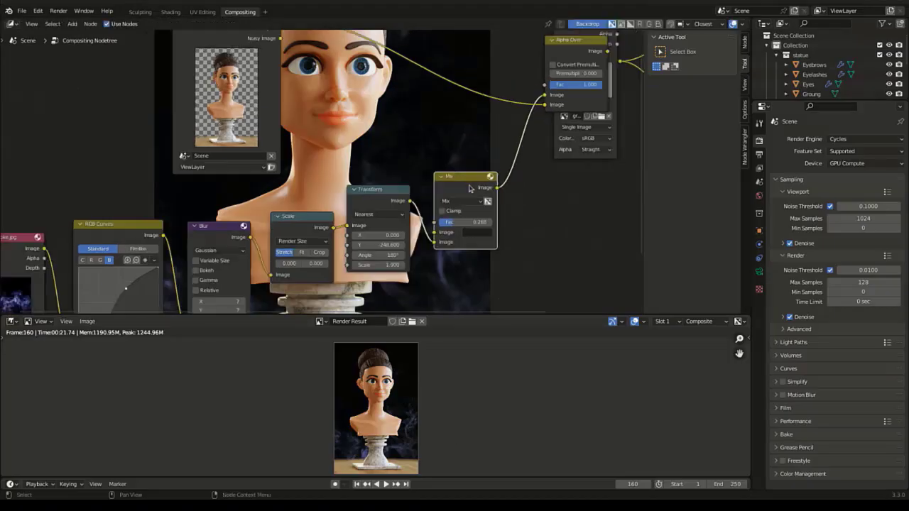
pyautogui.moveTo(508, 91); pyautogui.dragTo(487, 118)
pyautogui.moveTo(236, 74); pyautogui.dragTo(392, 60)
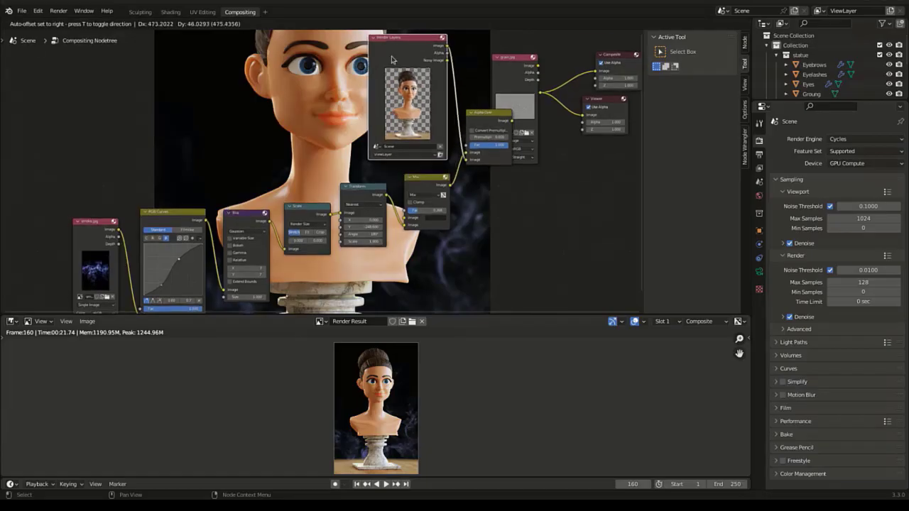
pyautogui.moveTo(517, 81); pyautogui.dragTo(381, 120, button='middle')
pyautogui.moveTo(383, 103); pyautogui.dragTo(534, 168)
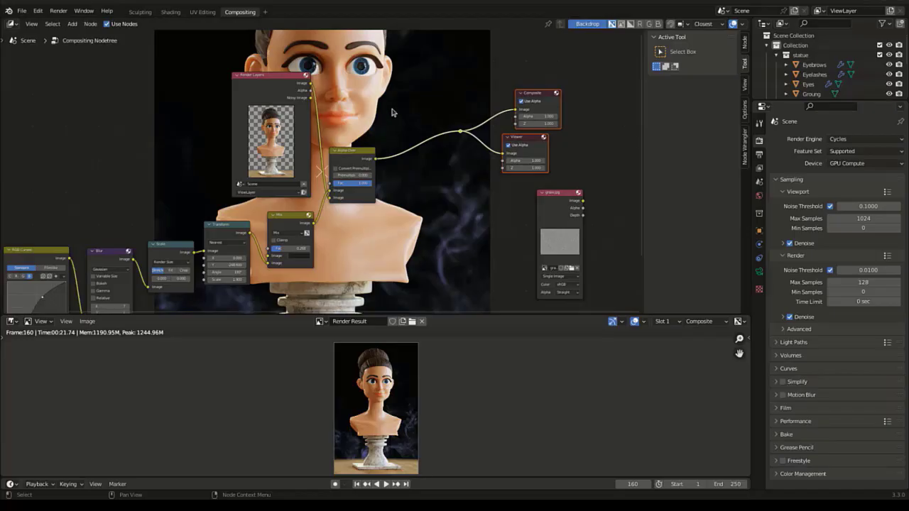
# Insert a Lens Distortion node on the link between Alpha Over and the output nodes
pyautogui.hotkey('shift', 'a')
pyautogui.click(392, 109)
pyautogui.write('lens')
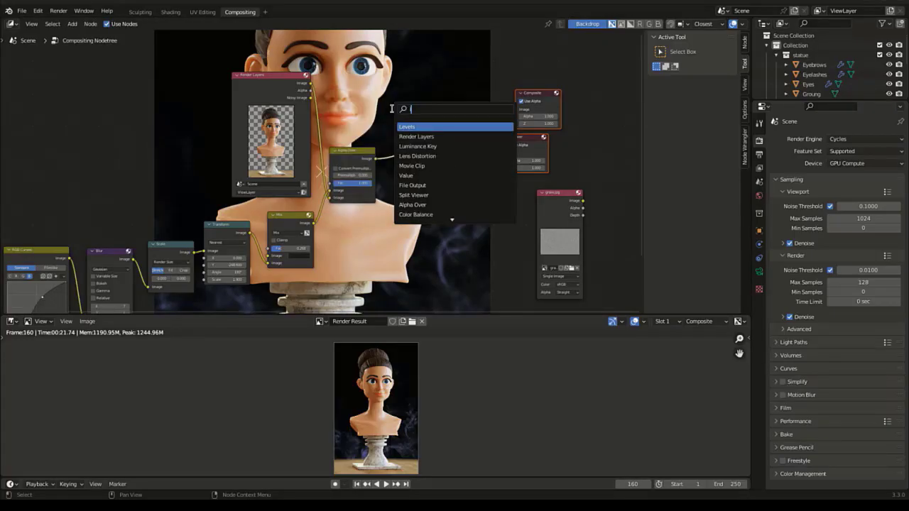
pyautogui.press('Return')
pyautogui.click(399, 146)
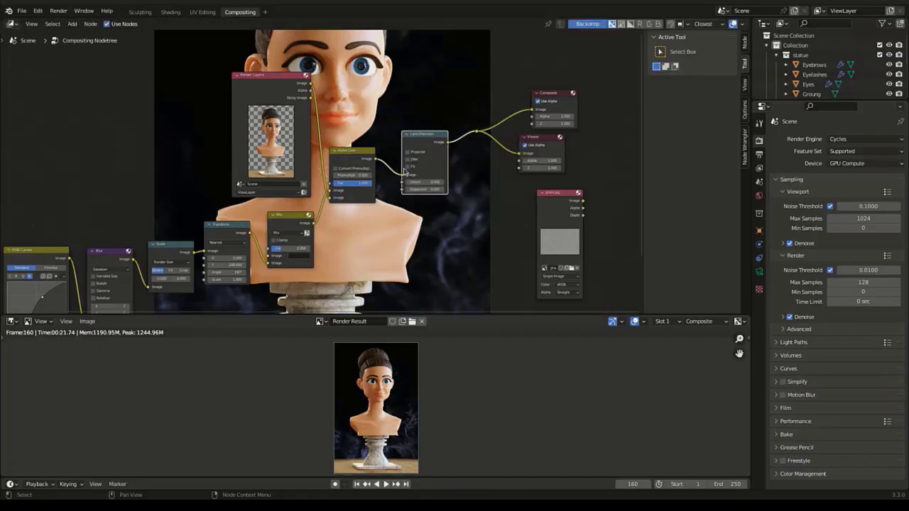
# Set the Lens Distortion node's Distort to 0.001 and Dispersion to 0.01
pyautogui.scroll(3, 416, 197)
pyautogui.click(503, 188)
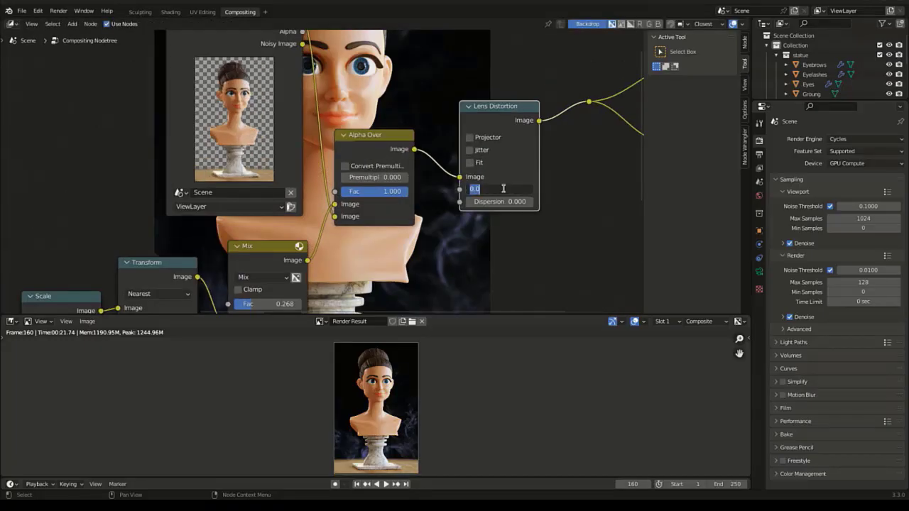
pyautogui.write('0.001')
pyautogui.press('Return')
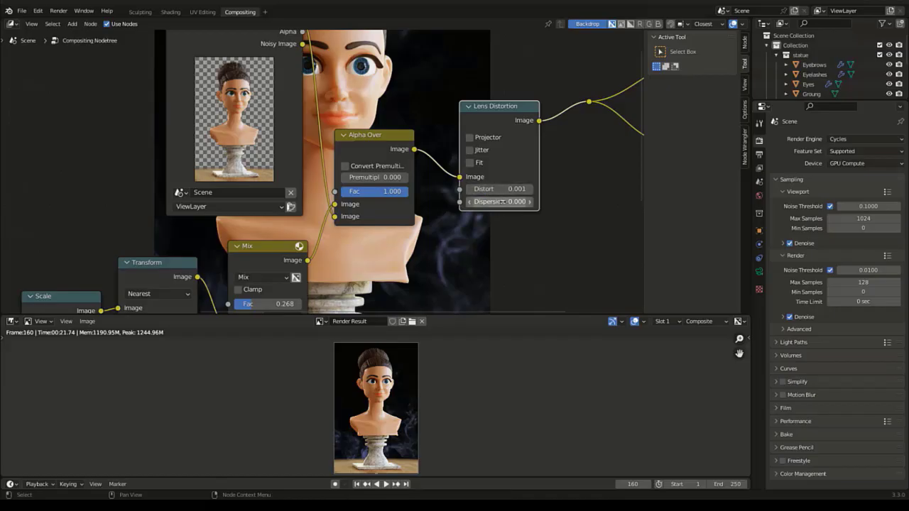
pyautogui.click(503, 202)
pyautogui.write('0.01')
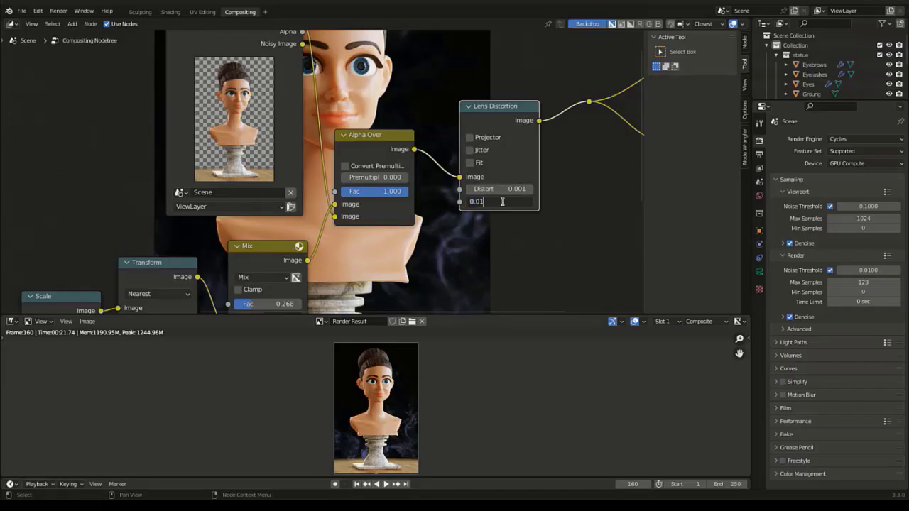
pyautogui.press('Return')
# Compare the pedestal base's edges in the render result with the Lens Distortion node muted and unmuted
pyautogui.scroll(6, 384, 341)
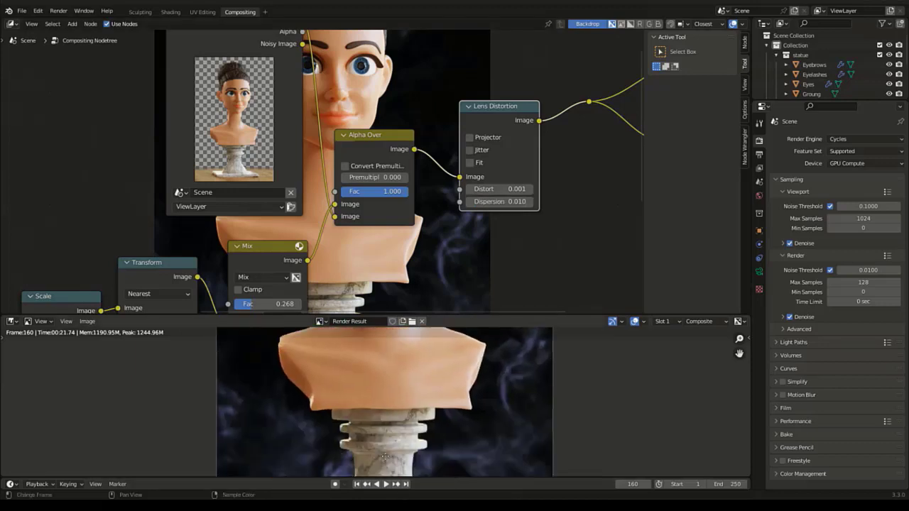
pyautogui.scroll(5, 385, 341)
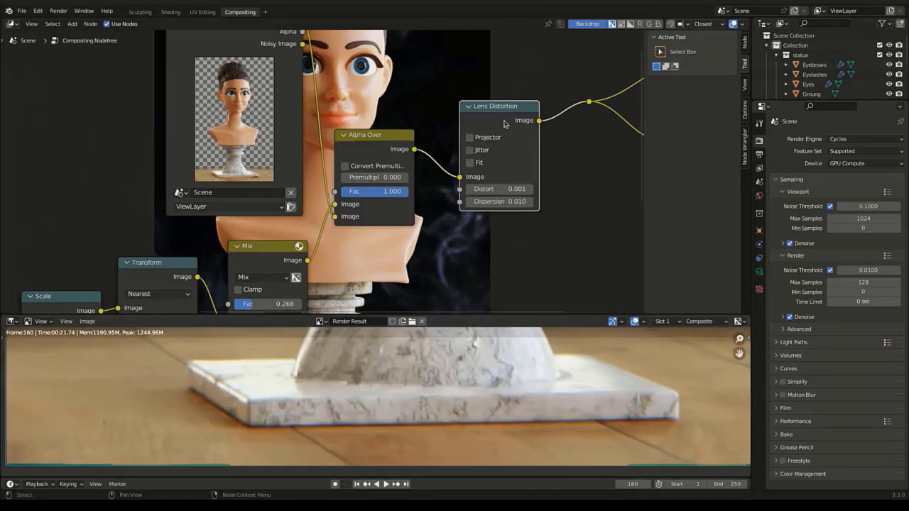
pyautogui.press('m')
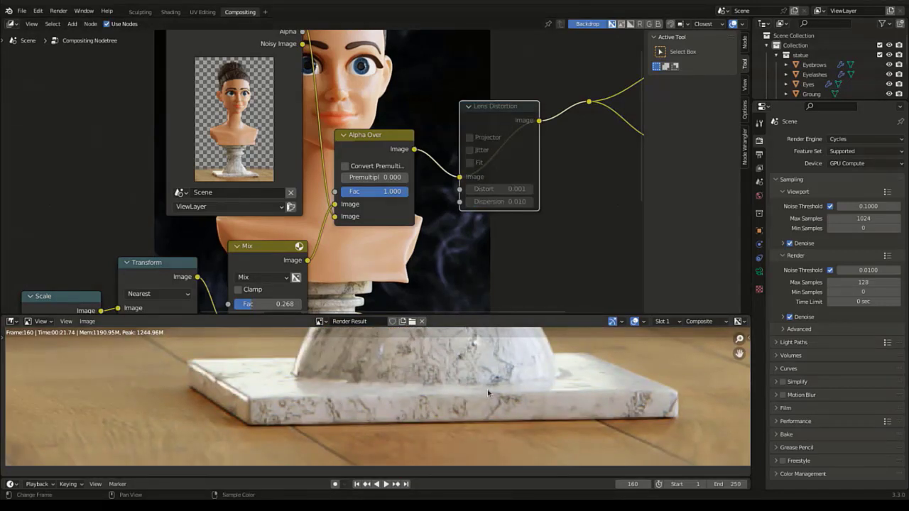
pyautogui.press('m')
pyautogui.press('m')
pyautogui.press('m')
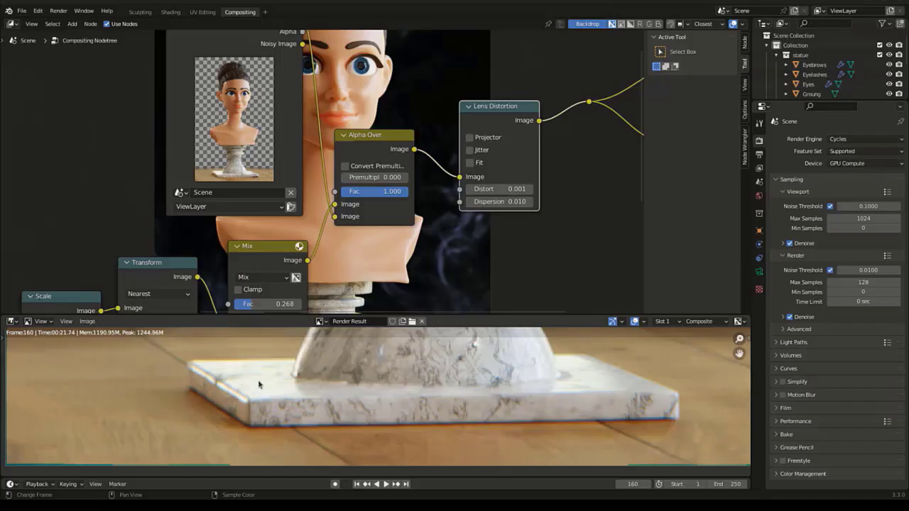
# Enable Fit on the Lens Distortion node, comparing the render's borders with and without it
pyautogui.press('m')
pyautogui.press('m')
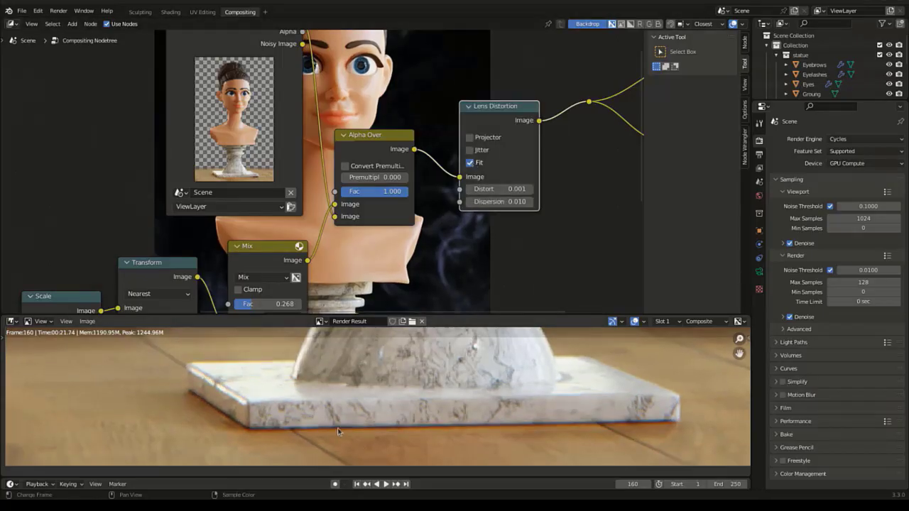
pyautogui.scroll(-4, 337, 432)
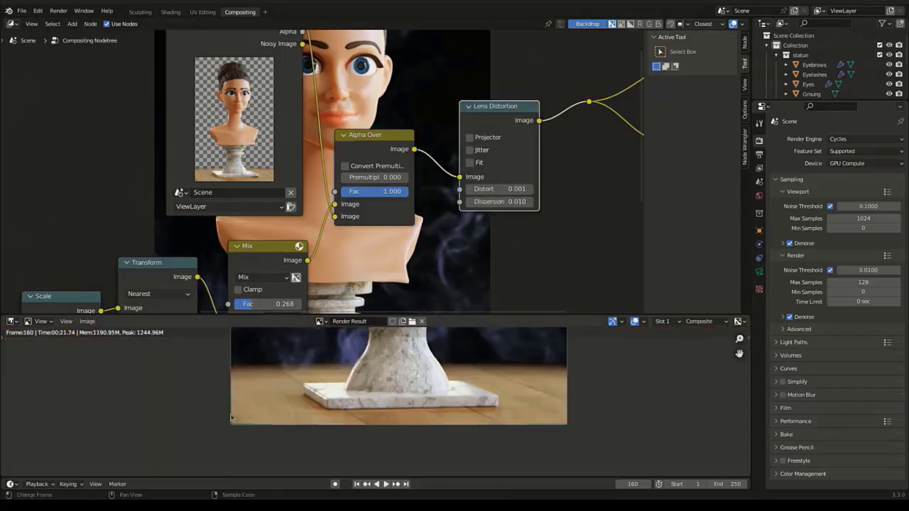
pyautogui.scroll(-3, 453, 189)
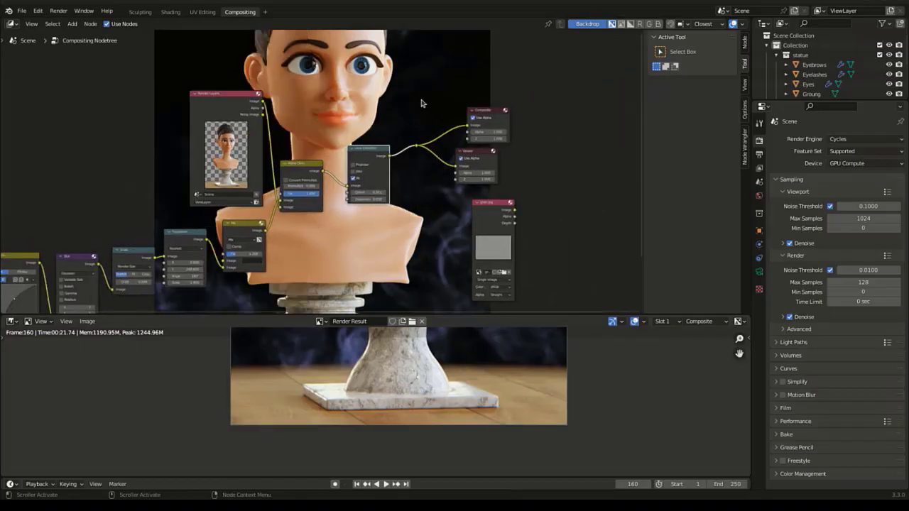
# Move the Composite and Viewer nodes farther from Lens Distortion, and place the grain image node above Alpha Over
pyautogui.moveTo(419, 99); pyautogui.dragTo(544, 201)
pyautogui.moveTo(501, 179); pyautogui.dragTo(553, 175)
pyautogui.moveTo(498, 213); pyautogui.dragTo(317, 46)
pyautogui.moveTo(341, 75); pyautogui.dragTo(415, 158, button='middle')
pyautogui.moveTo(390, 115); pyautogui.dragTo(387, 138)
pyautogui.moveTo(396, 196); pyautogui.dragTo(385, 186, button='middle')
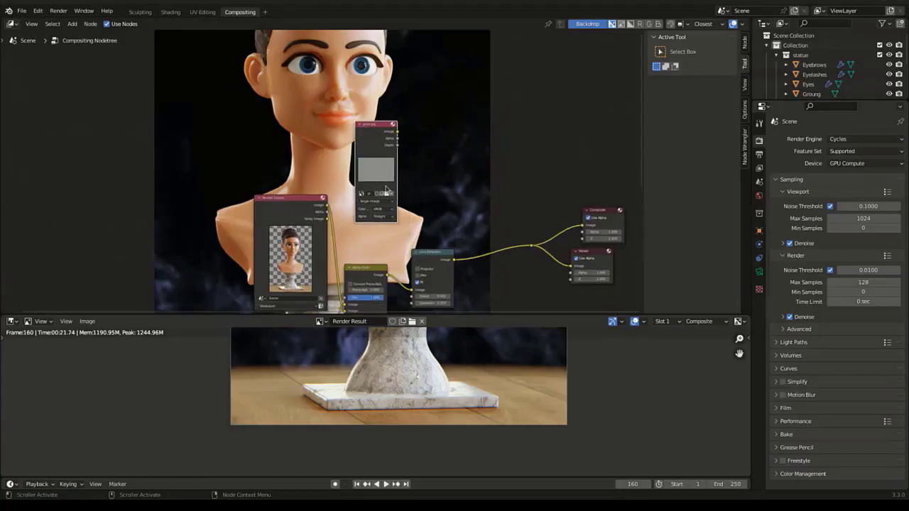
# Add a Scale node beside the grain image node and connect the grain's Image output to its Image input
pyautogui.hotkey('shift', 'a')
pyautogui.click(441, 141)
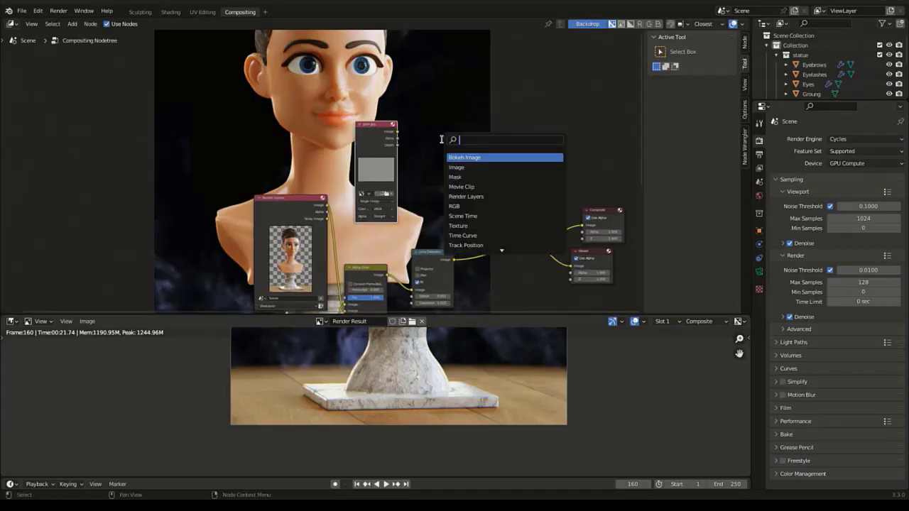
pyautogui.write('qdd')
pyautogui.press('BackSpace')
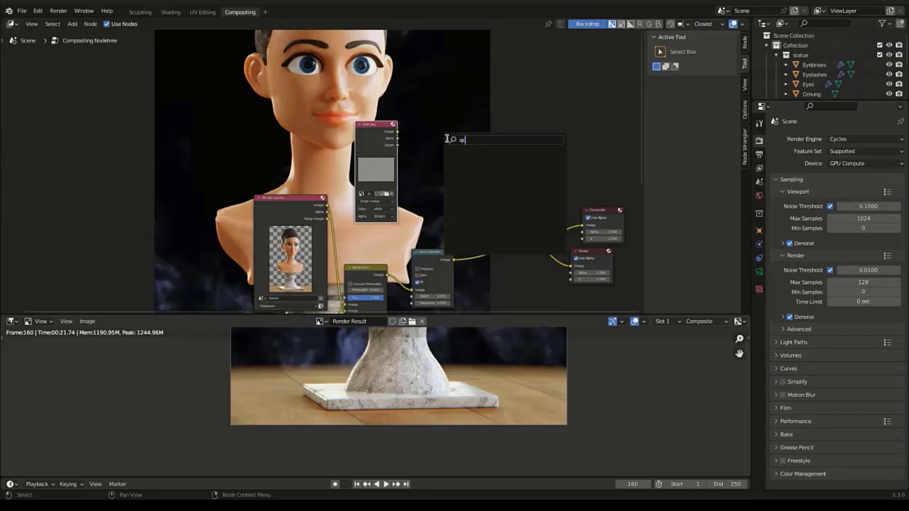
pyautogui.press('BackSpace')
pyautogui.press('BackSpace')
pyautogui.write('sca')
pyautogui.click(459, 155)
pyautogui.click(410, 136)
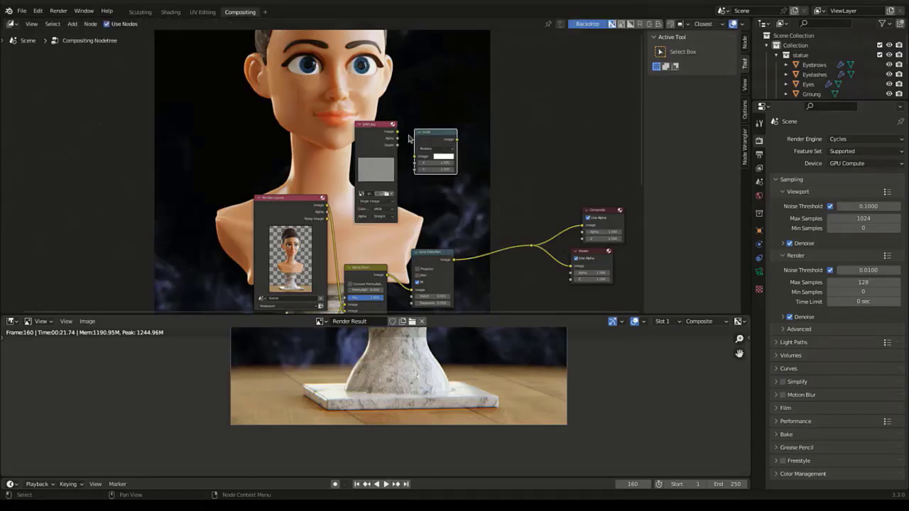
pyautogui.moveTo(398, 131); pyautogui.dragTo(415, 156)
pyautogui.moveTo(437, 143); pyautogui.dragTo(437, 143)
# Preview the Scale node's output in the Viewer and set the node to Render Size with Crop
pyautogui.keyDown('ctrl'); pyautogui.keyDown('shift'); pyautogui.click(435, 142); pyautogui.keyUp('shift'); pyautogui.keyUp('ctrl')
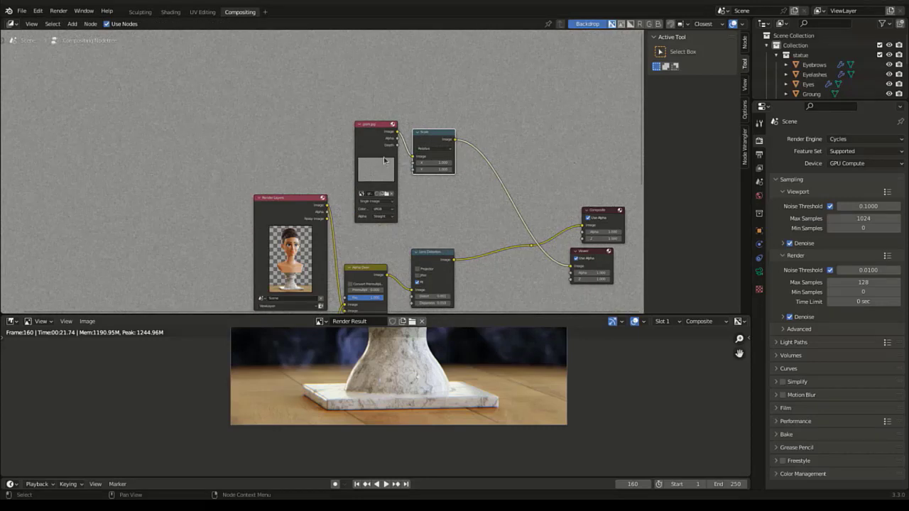
pyautogui.scroll(3, 384, 160)
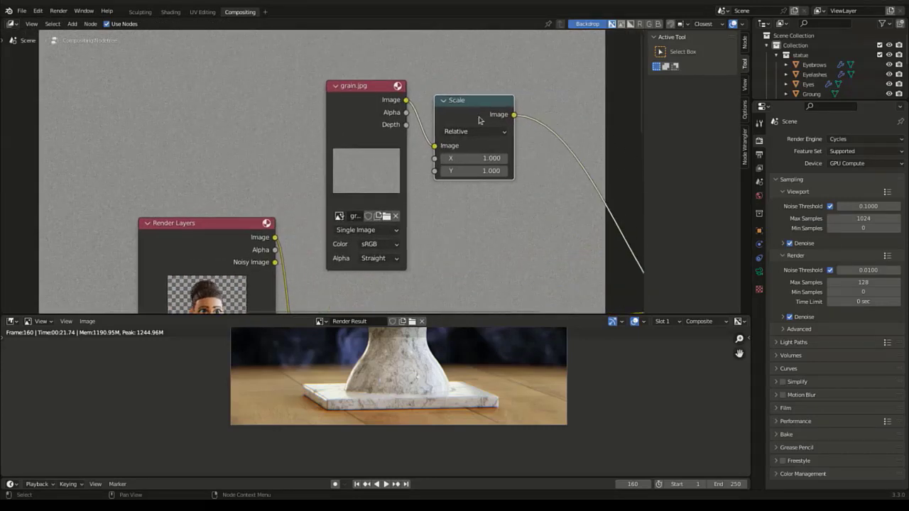
pyautogui.click(475, 132)
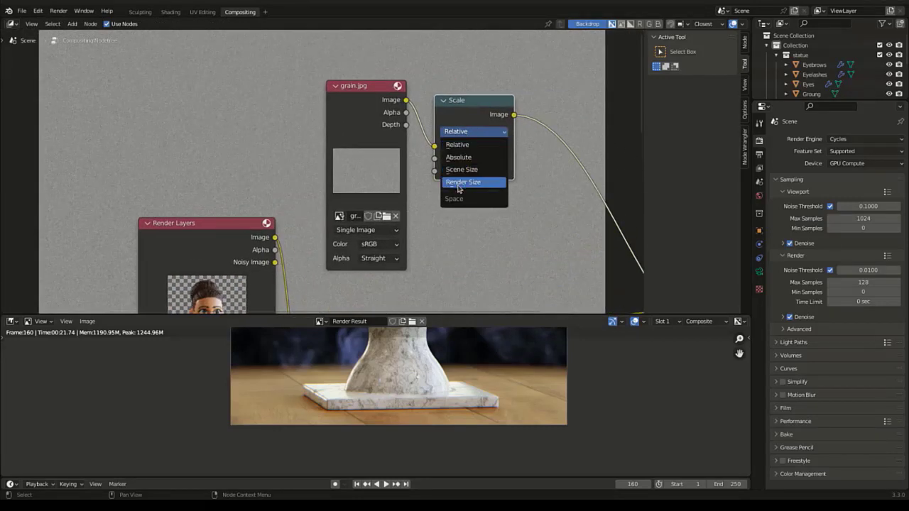
pyautogui.click(461, 184)
pyautogui.click(498, 145)
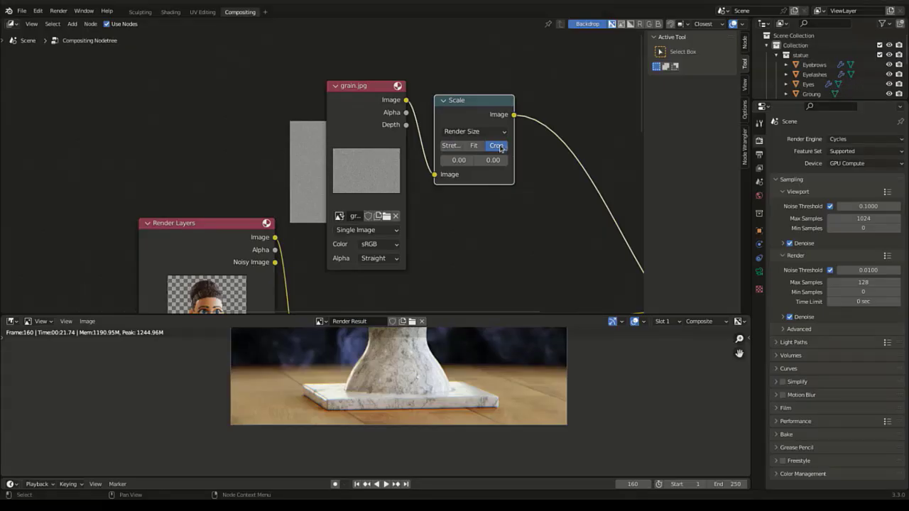
# Insert a Mix node after Lens Distortion and connect the Scale node's output to its second Image input
pyautogui.moveTo(480, 191); pyautogui.dragTo(354, 192, button='middle')
pyautogui.moveTo(481, 185); pyautogui.dragTo(443, 104, button='middle')
pyautogui.hotkey('shift', 'a')
pyautogui.click(473, 170)
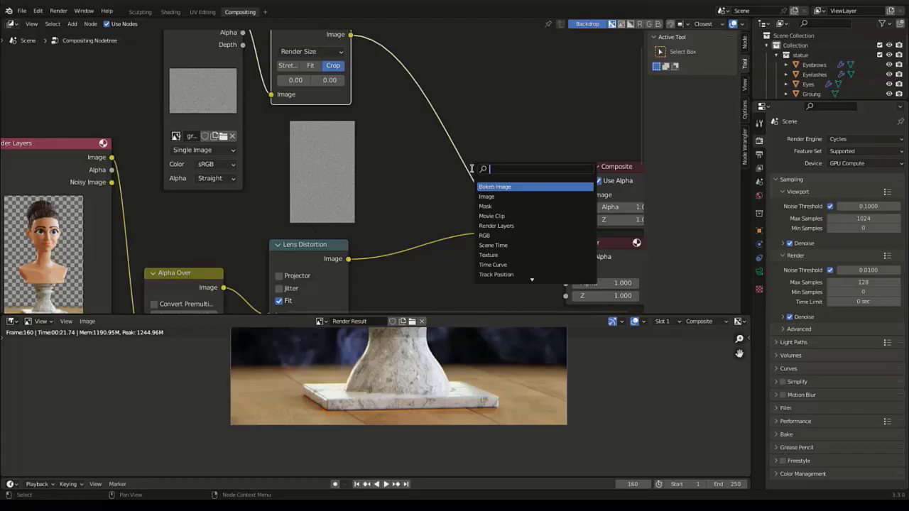
pyautogui.write('mix')
pyautogui.press('Return')
pyautogui.click(399, 207)
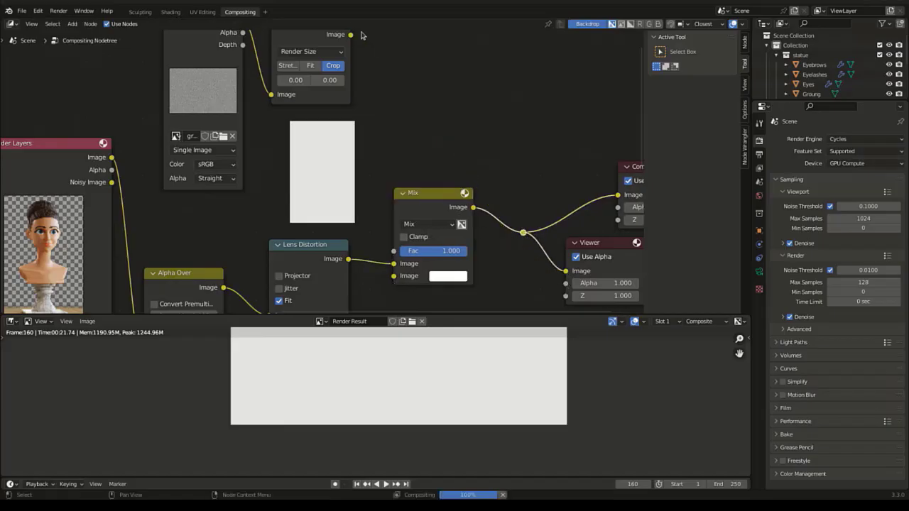
pyautogui.moveTo(351, 34); pyautogui.dragTo(395, 277)
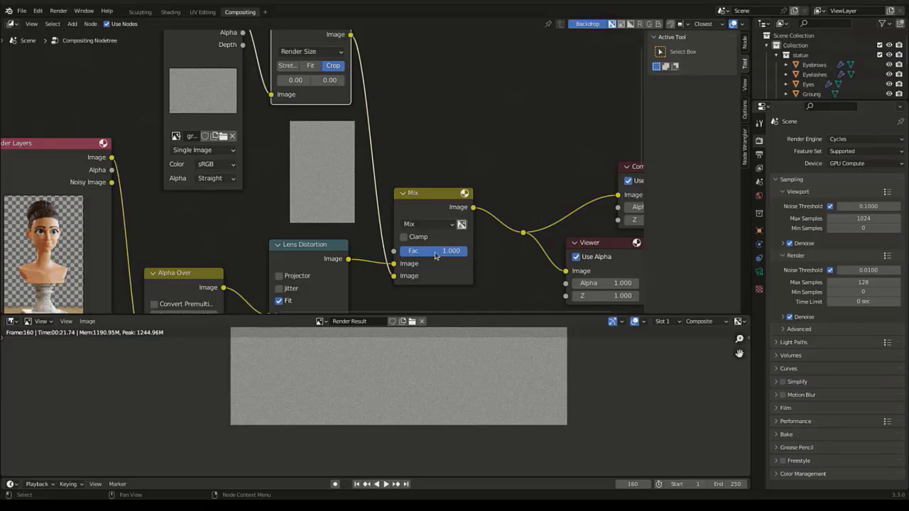
# Set the Mix node's blend mode to Overlay and its Fac to 0.25
pyautogui.click(432, 226)
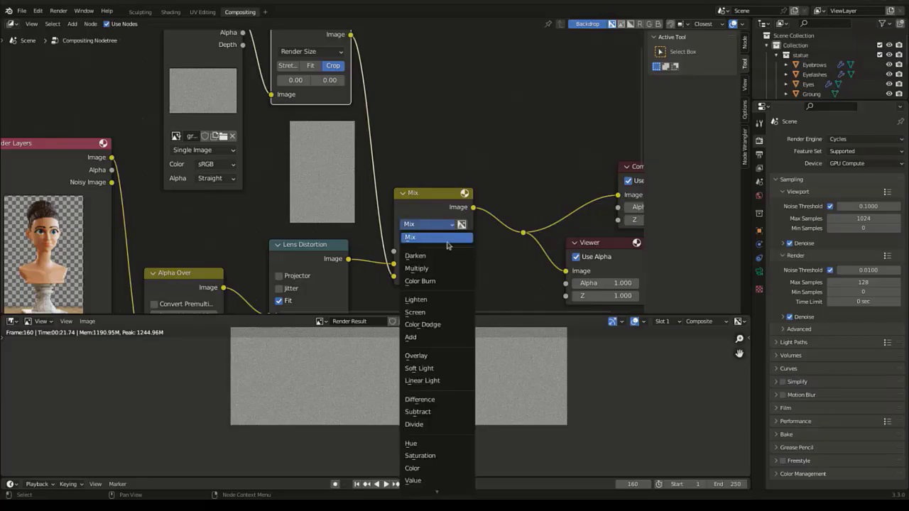
pyautogui.click(417, 355)
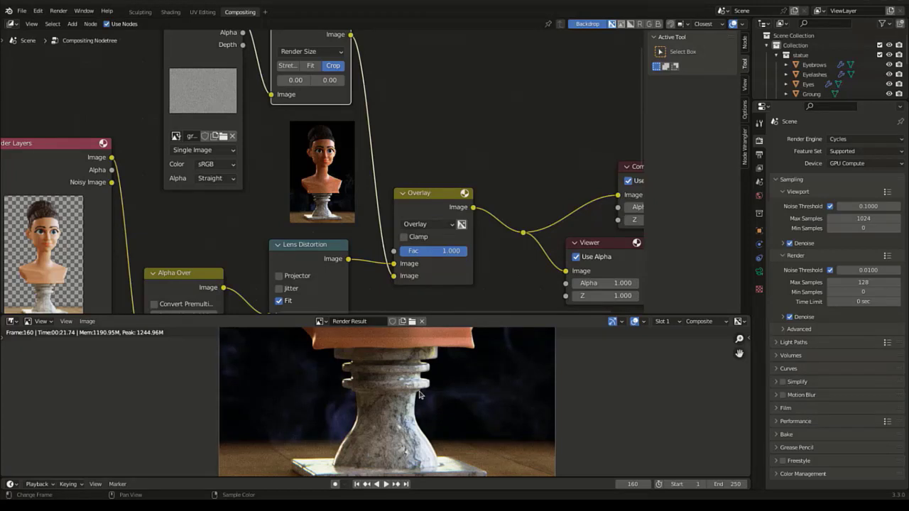
pyautogui.click(450, 251)
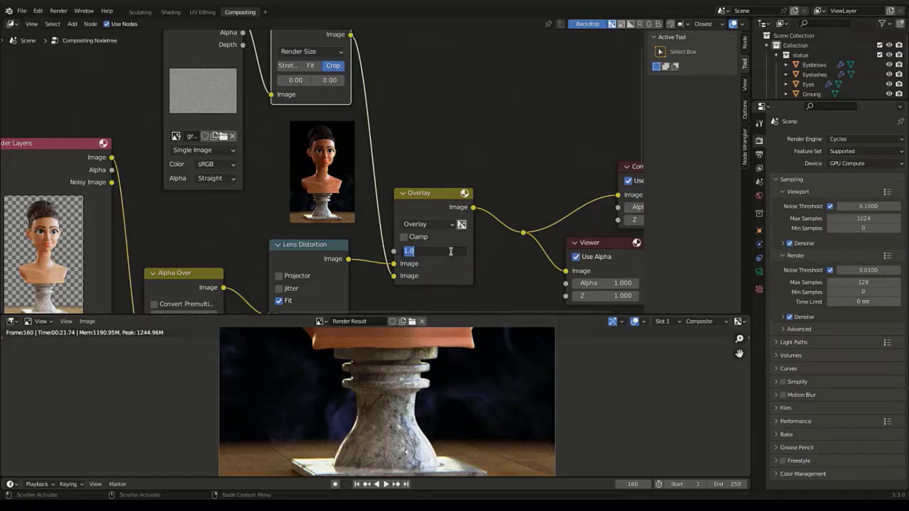
pyautogui.write('0.25')
pyautogui.press('Return')
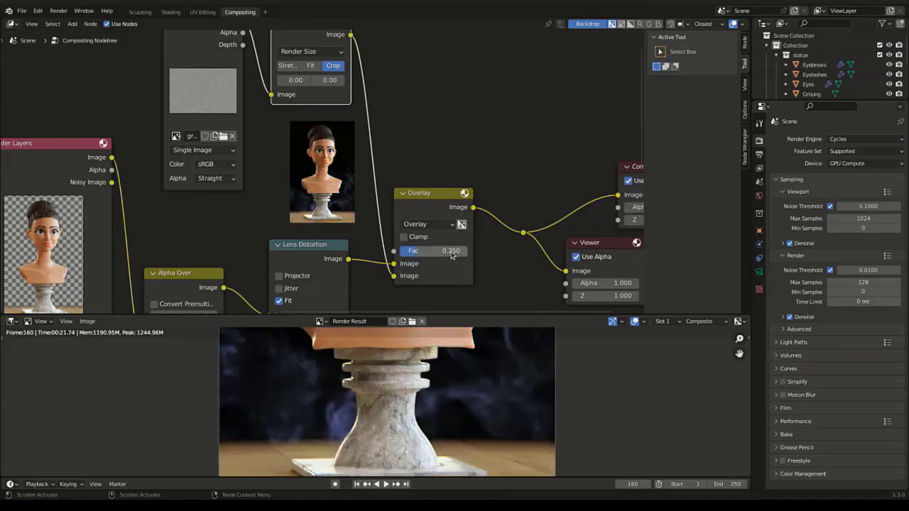
# Compare the grain on the pedestal and the bust's skin with the Overlay node muted and unmuted
pyautogui.click(439, 193)
pyautogui.press('m')
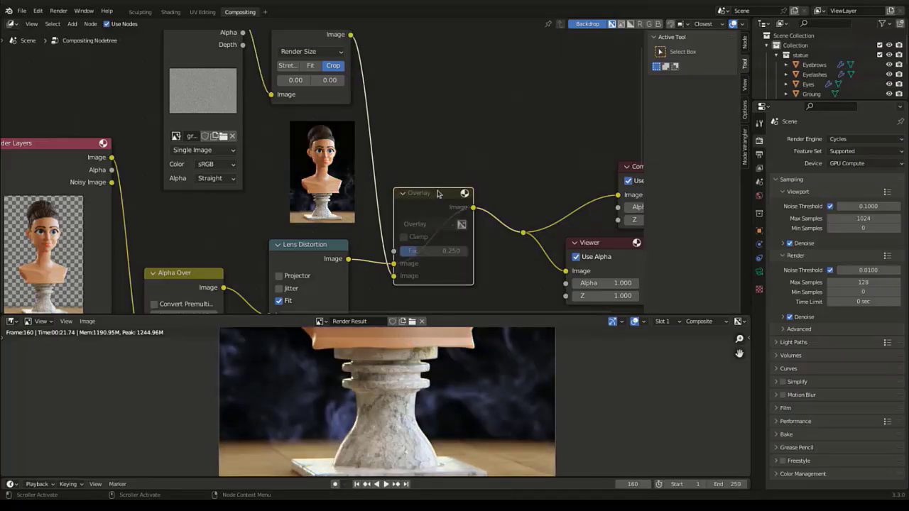
pyautogui.press('m')
pyautogui.scroll(-5, 455, 361)
pyautogui.moveTo(455, 365); pyautogui.dragTo(458, 397, button='middle')
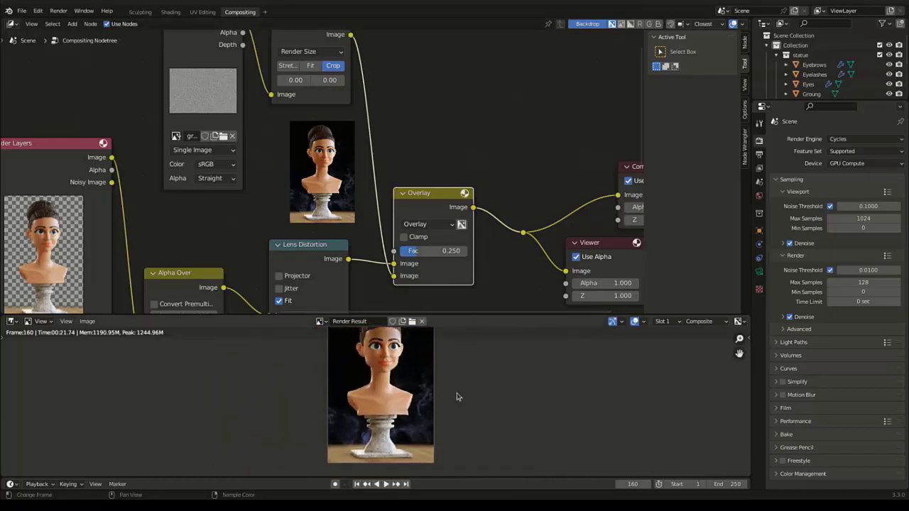
pyautogui.scroll(8, 405, 398)
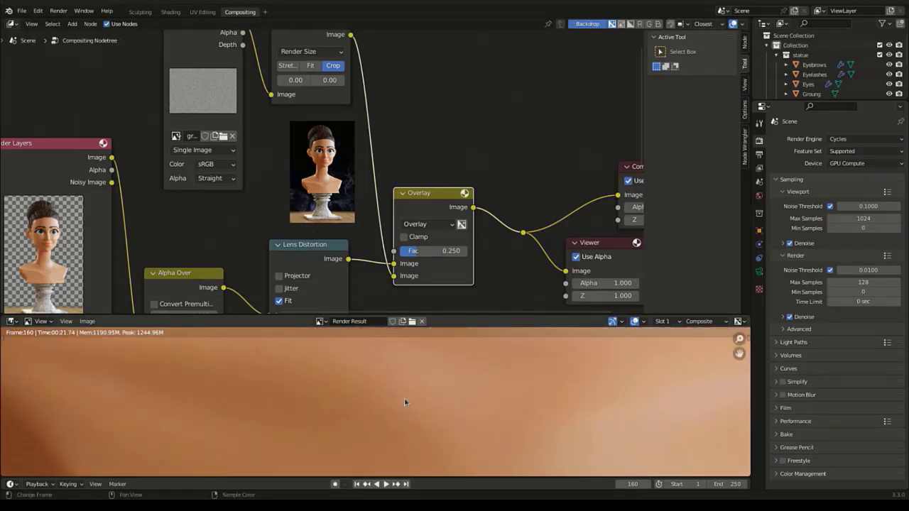
pyautogui.press('m')
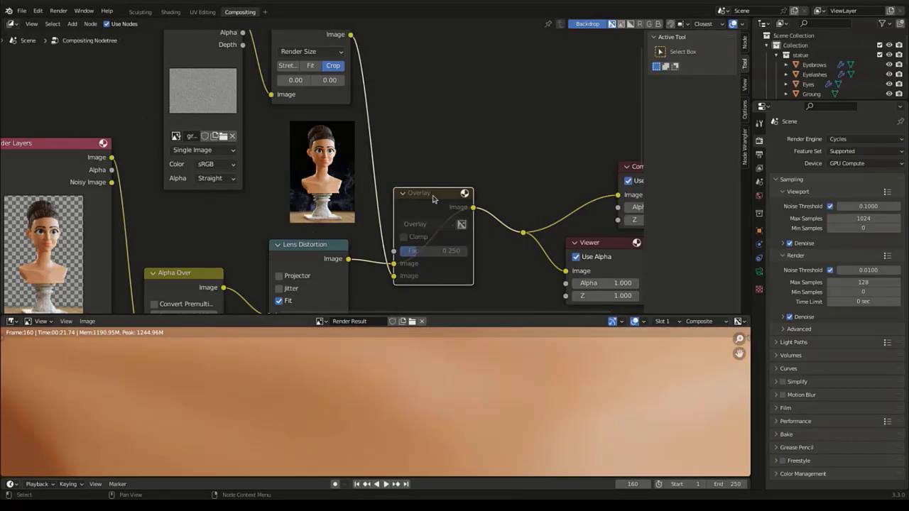
pyautogui.press('m')
pyautogui.scroll(-4, 373, 394)
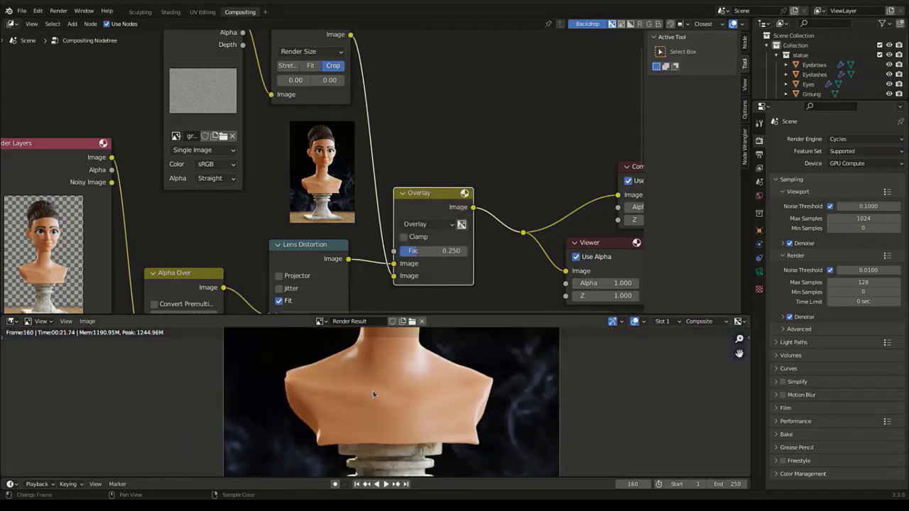
pyautogui.scroll(-3, 373, 391)
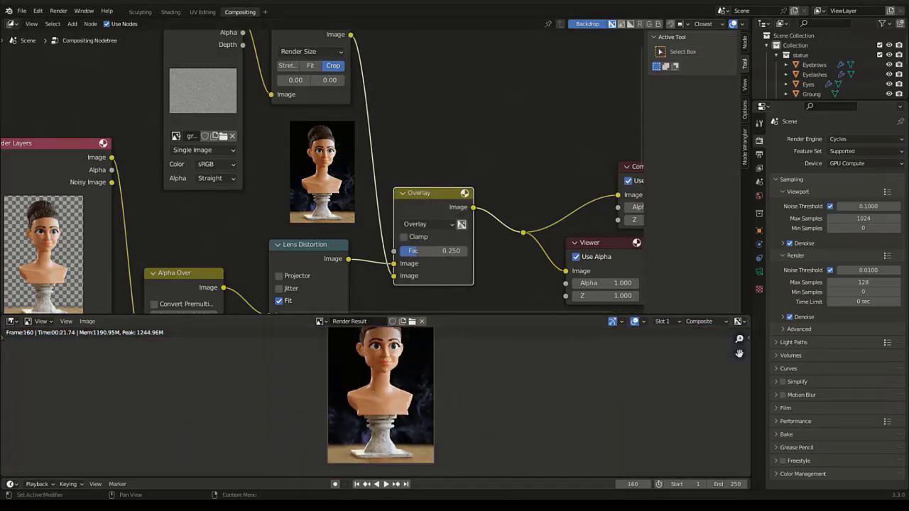